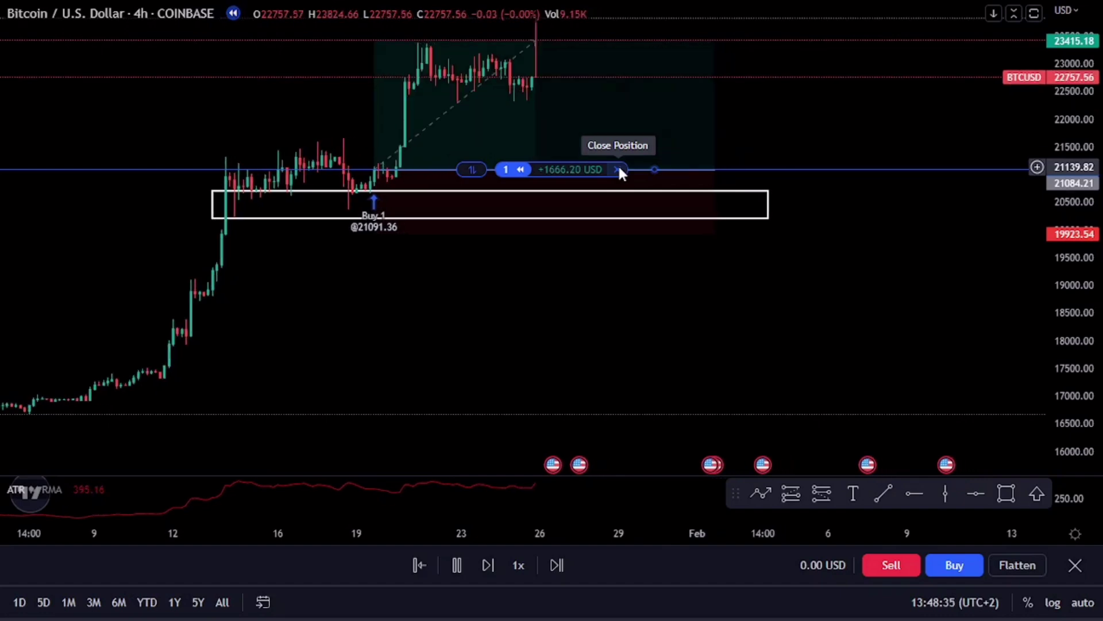
Close the open Bitcoin position, shorten the long-position drawing to end near the sell marker, and pause the replay.
click(618, 169)
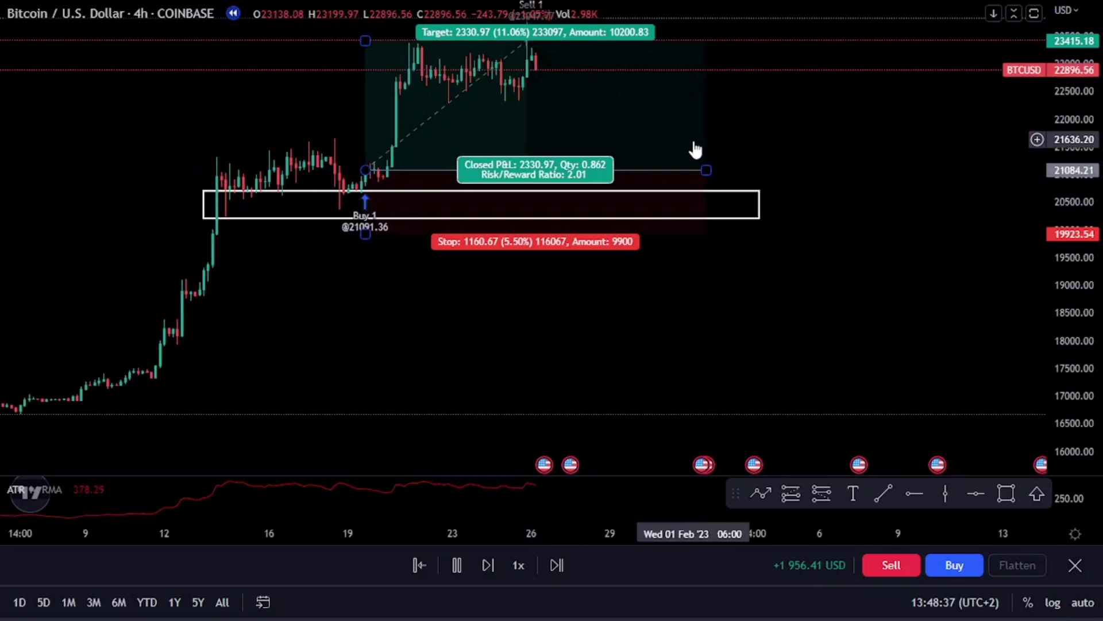
drag(707, 170, 514, 171)
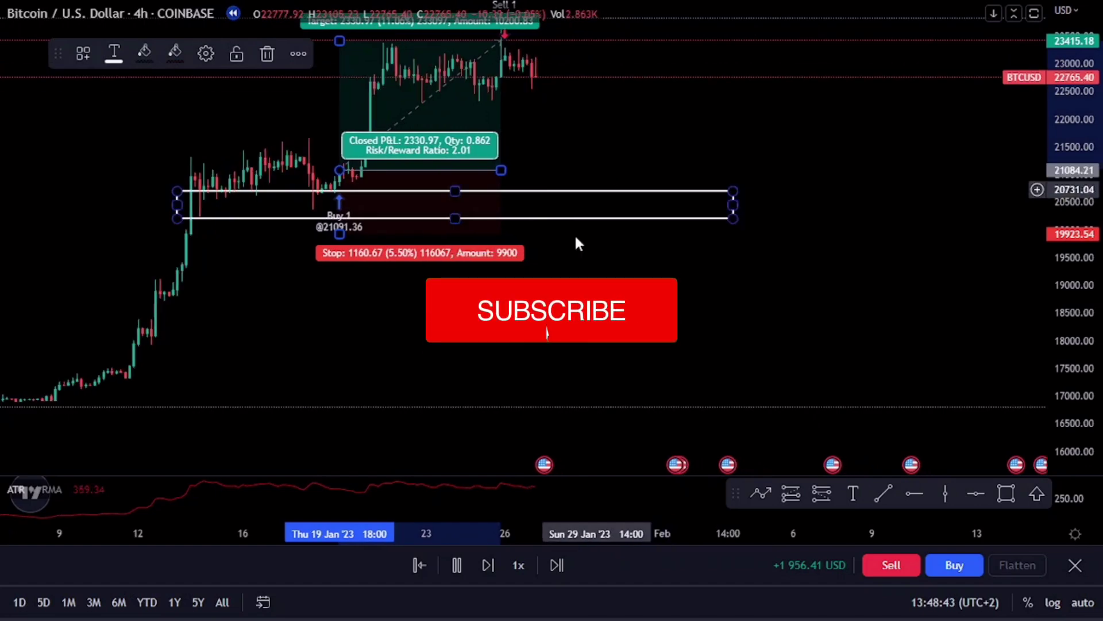
click(457, 564)
drag(637, 345, 717, 370)
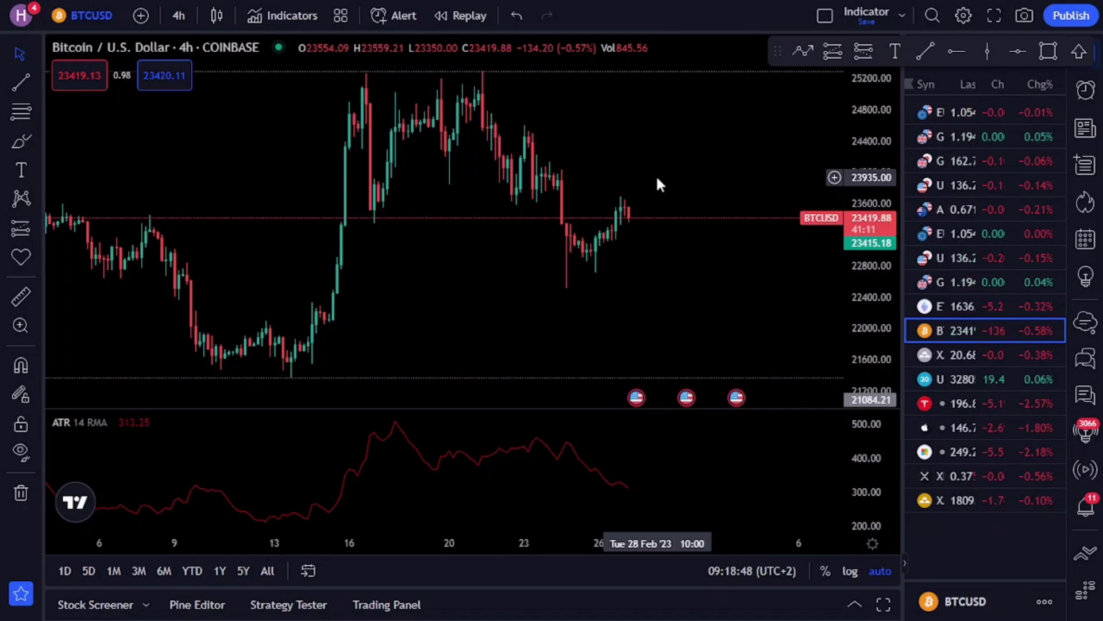
Draw a thin rectangle zone along the BTCUSD highs at about 25,200, starting from 16 Feb '23 and extending past the latest candle.
click(1048, 51)
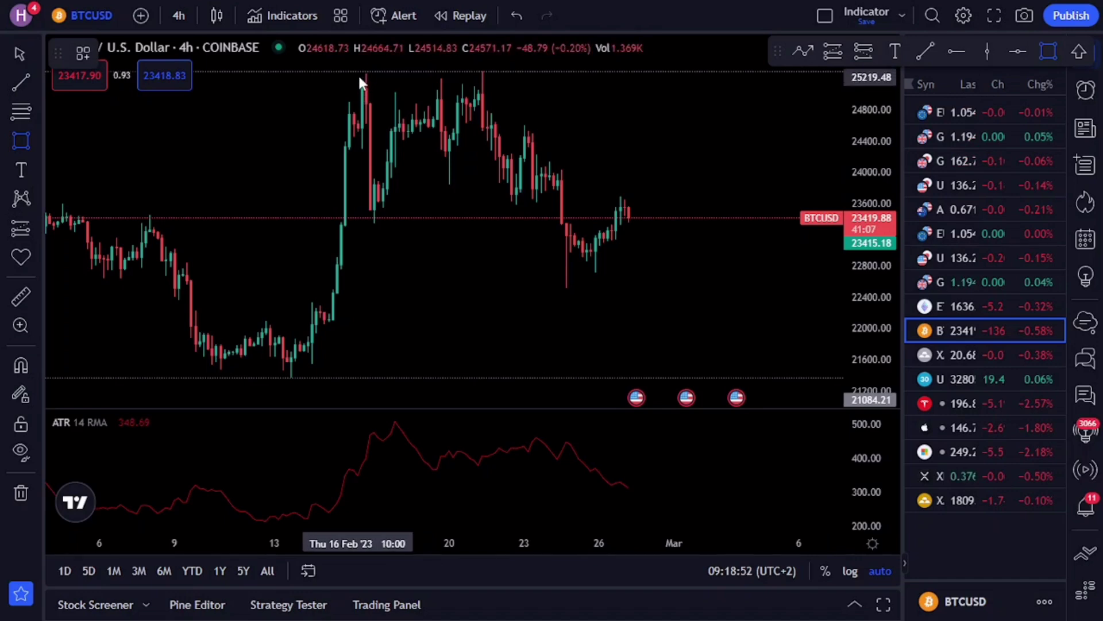
mouse_move(359, 72)
mouse_down()
mouse_move(632, 94)
mouse_move(668, 81)
mouse_move(792, 86)
mouse_move(782, 87)
mouse_up()
click(729, 122)
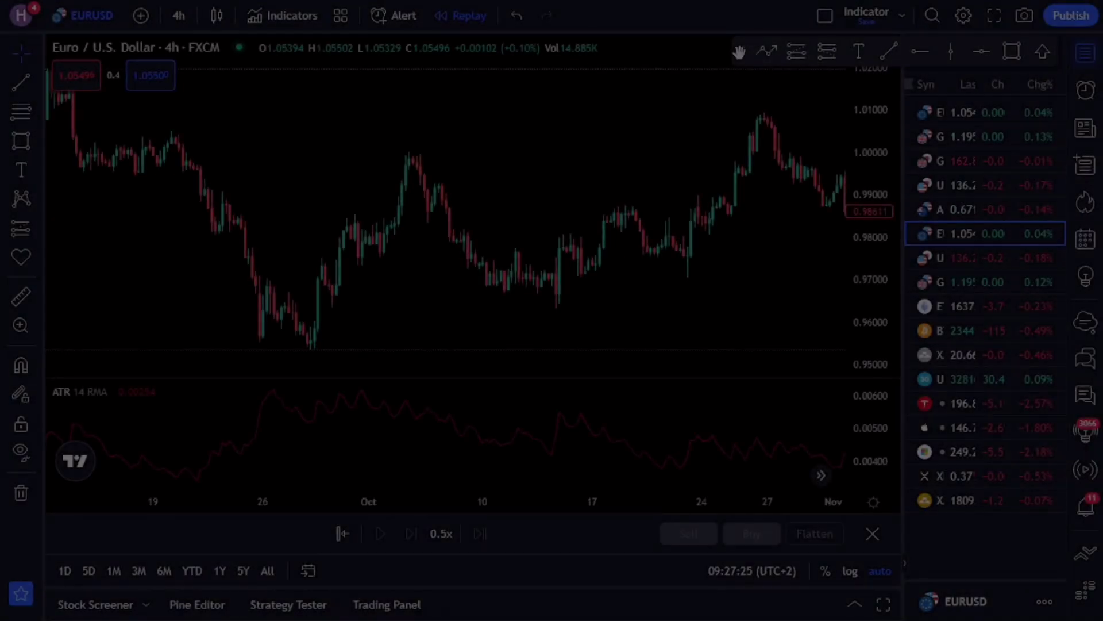
Draw a rectangle zone on EURUSD under the September lows, from 25 Sep '22 to 24 Oct '22, between about 0.95663 and 0.95358.
click(1012, 55)
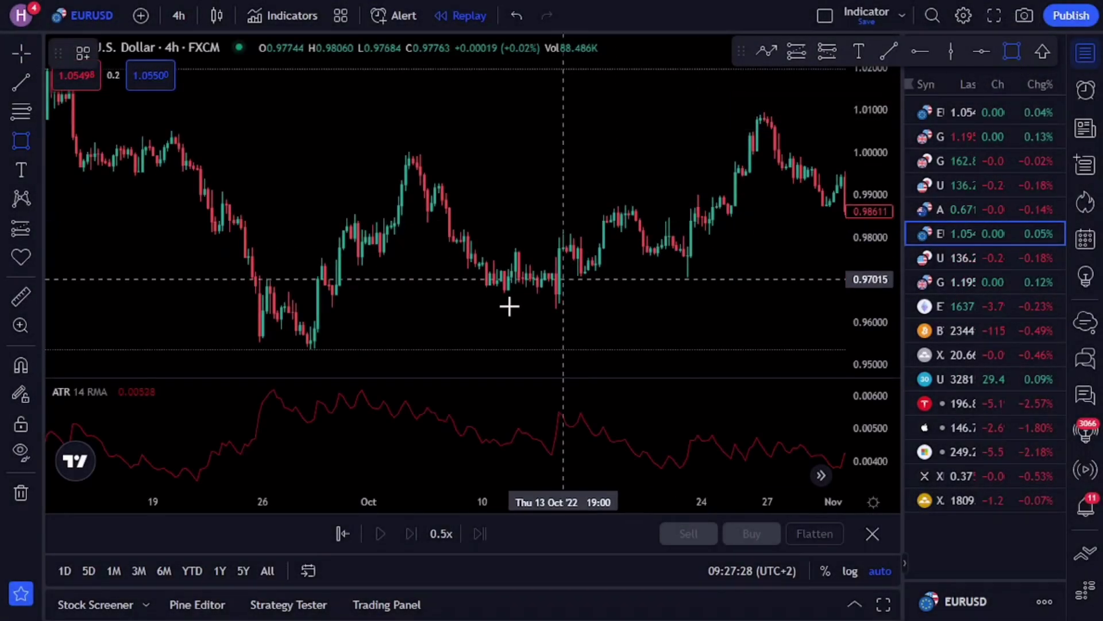
click(259, 338)
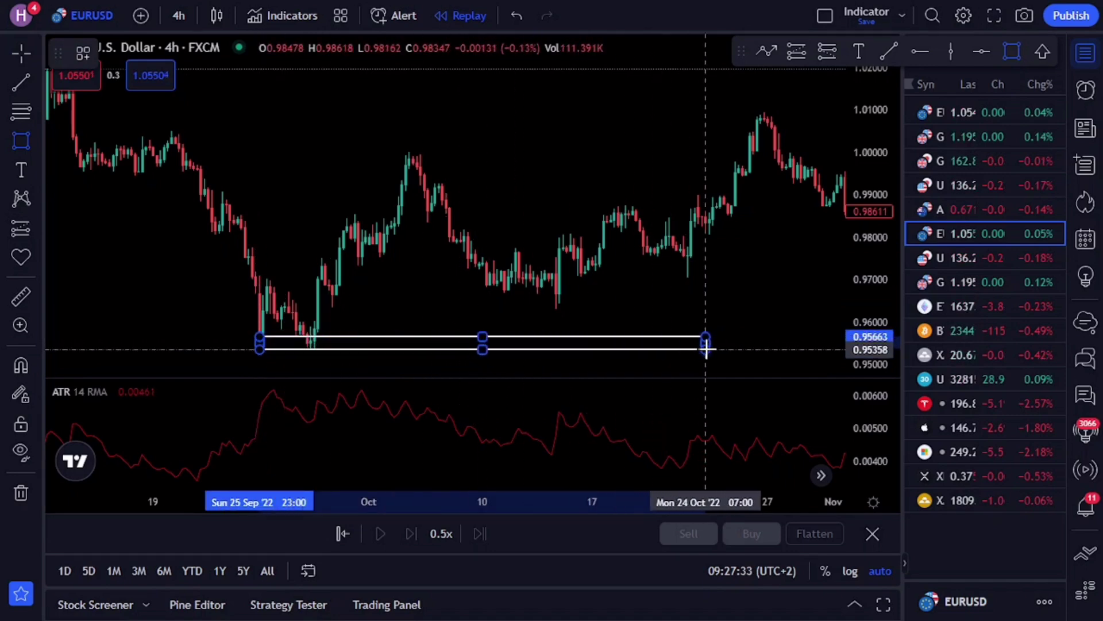
click(705, 348)
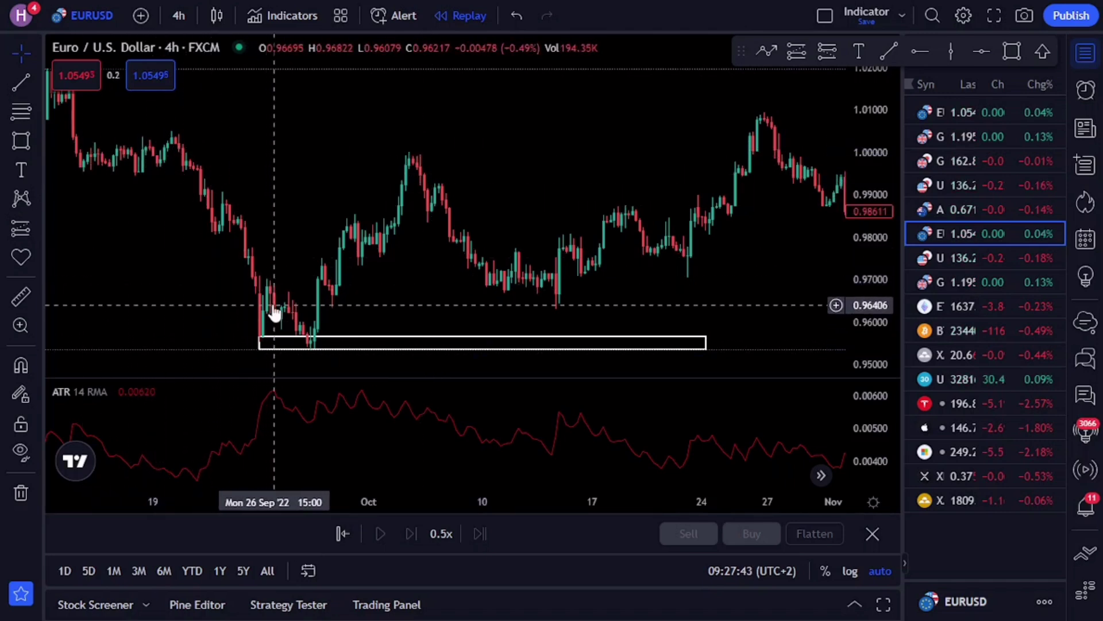
click(315, 356)
click(313, 354)
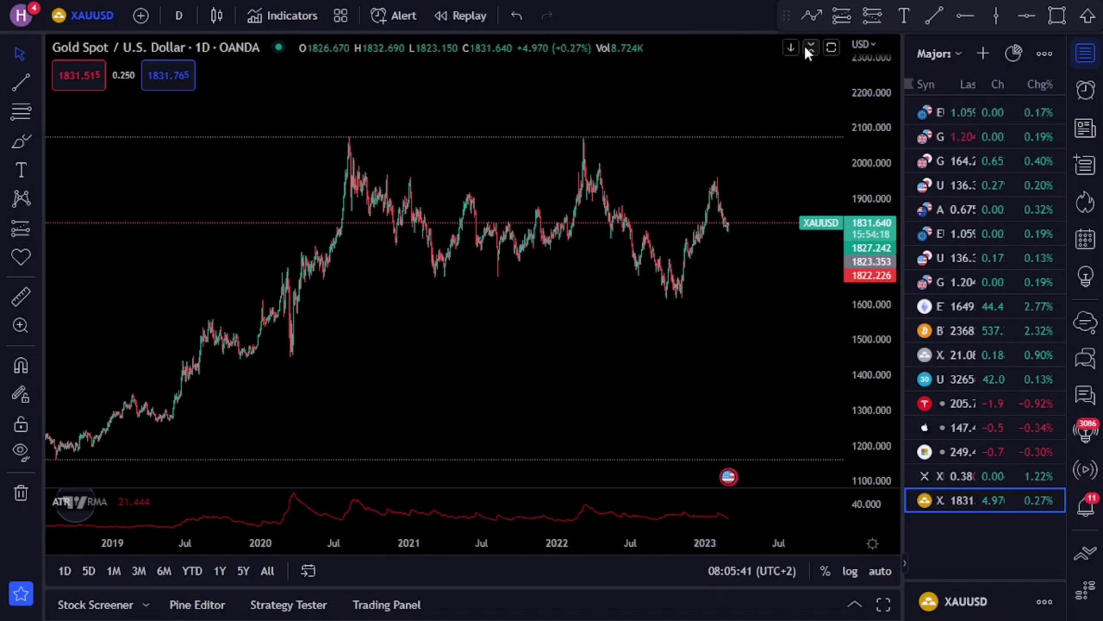
Draw path arrows on the gold chart along the mid-2019 to mid-2020 rally and the following decline to early 2021.
click(815, 15)
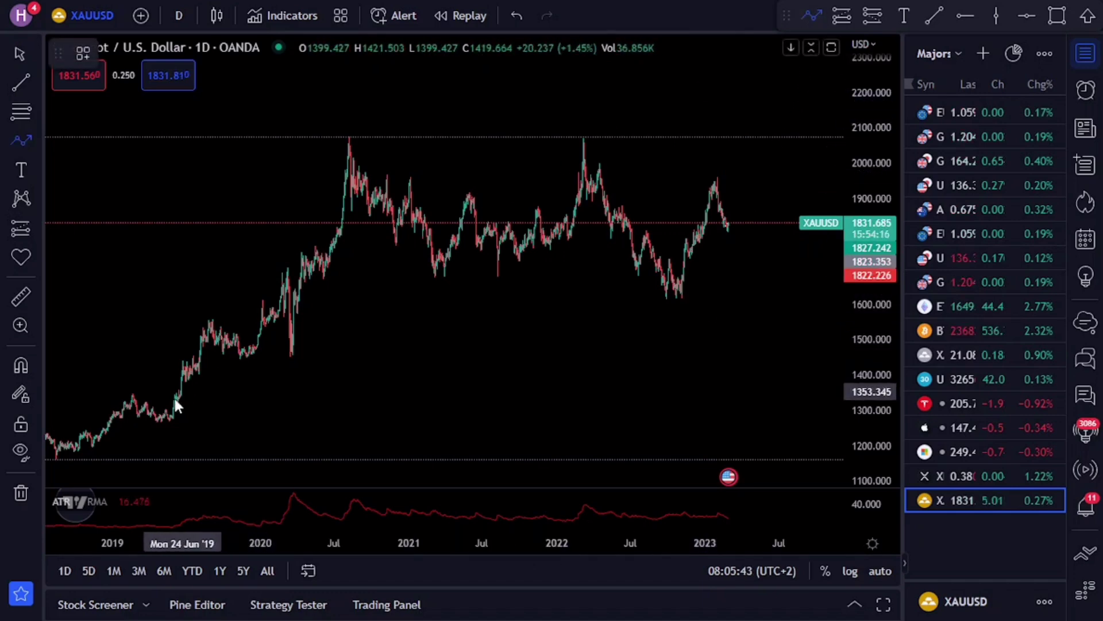
click(163, 415)
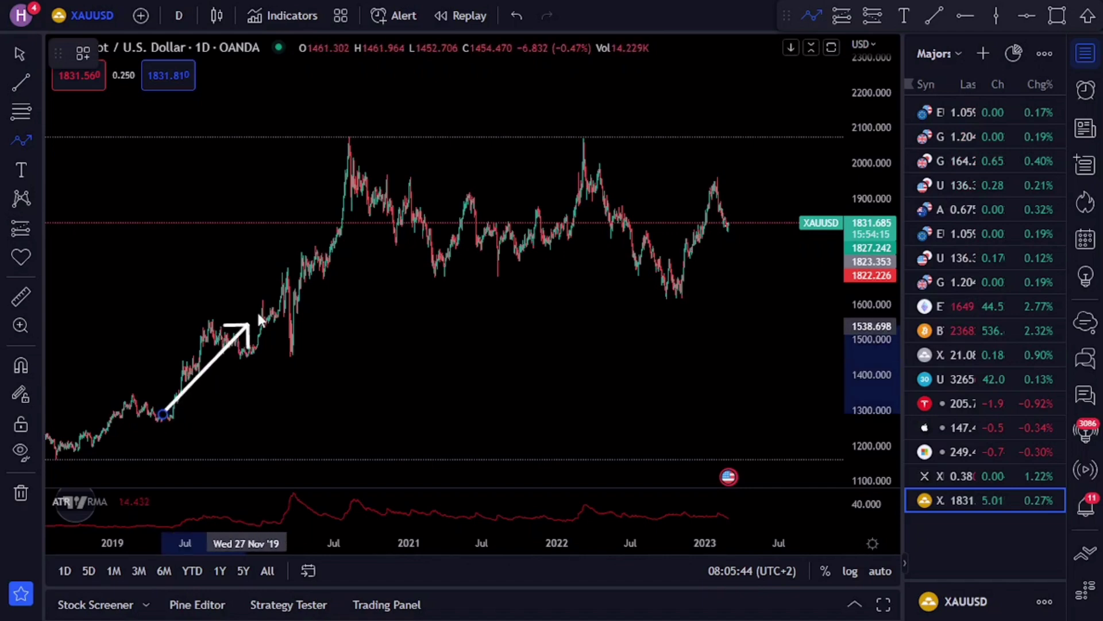
click(338, 192)
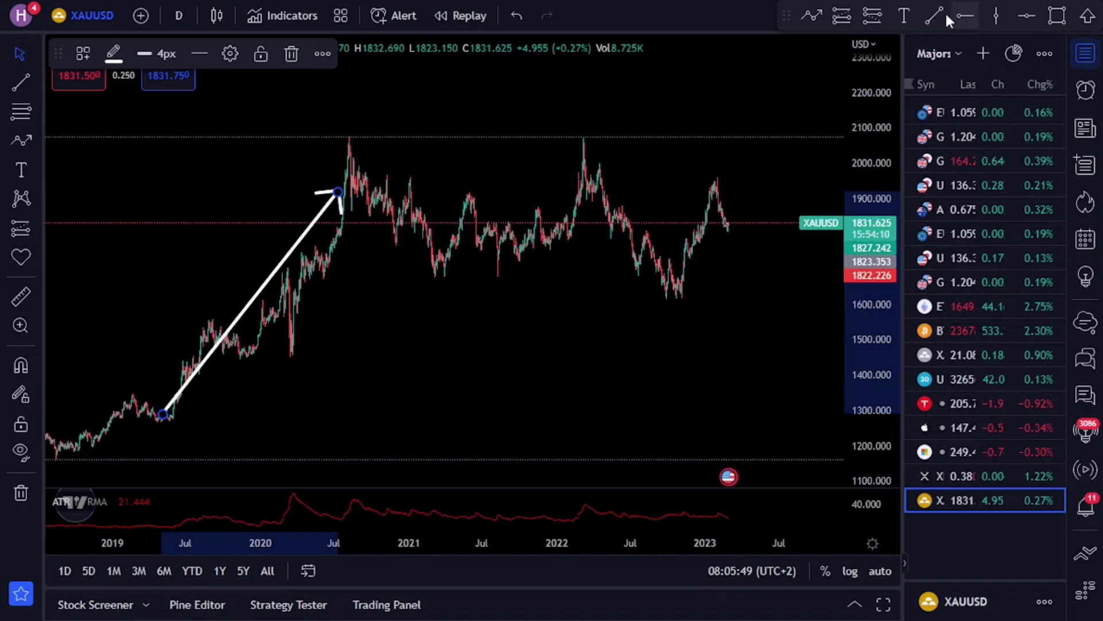
click(811, 17)
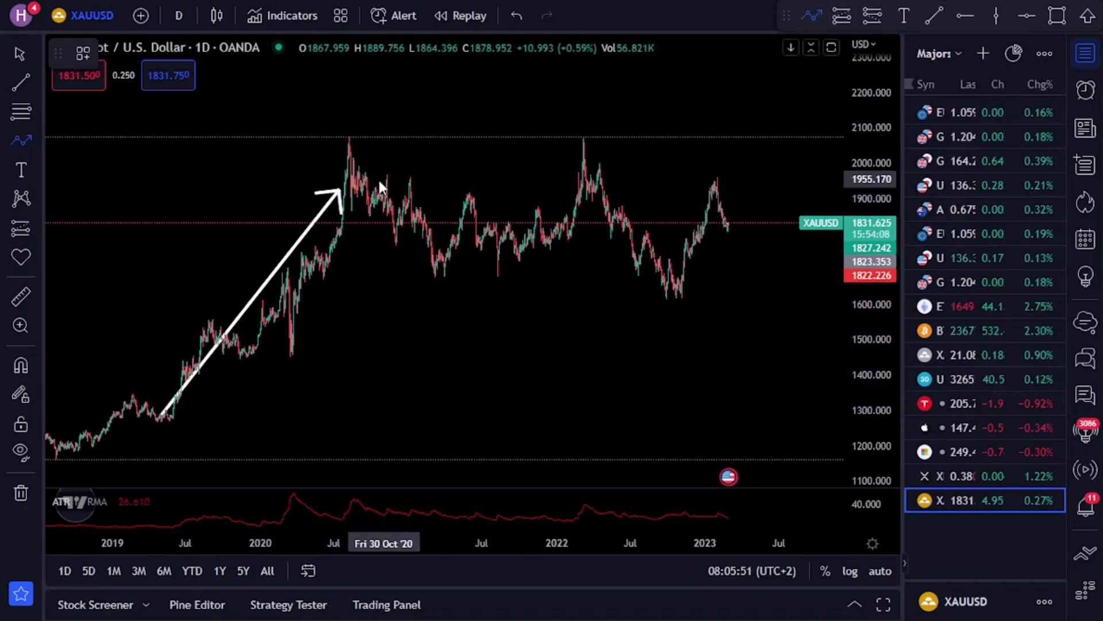
click(430, 256)
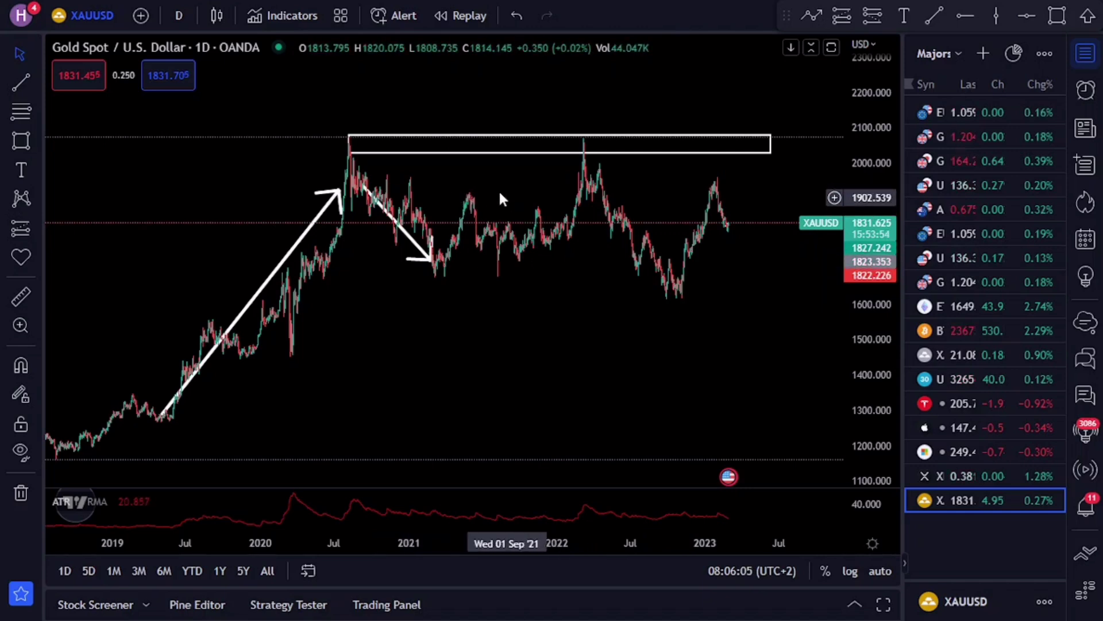
Draw a path arrow down gold's decline from the 2022 high below the resistance rectangle.
click(358, 145)
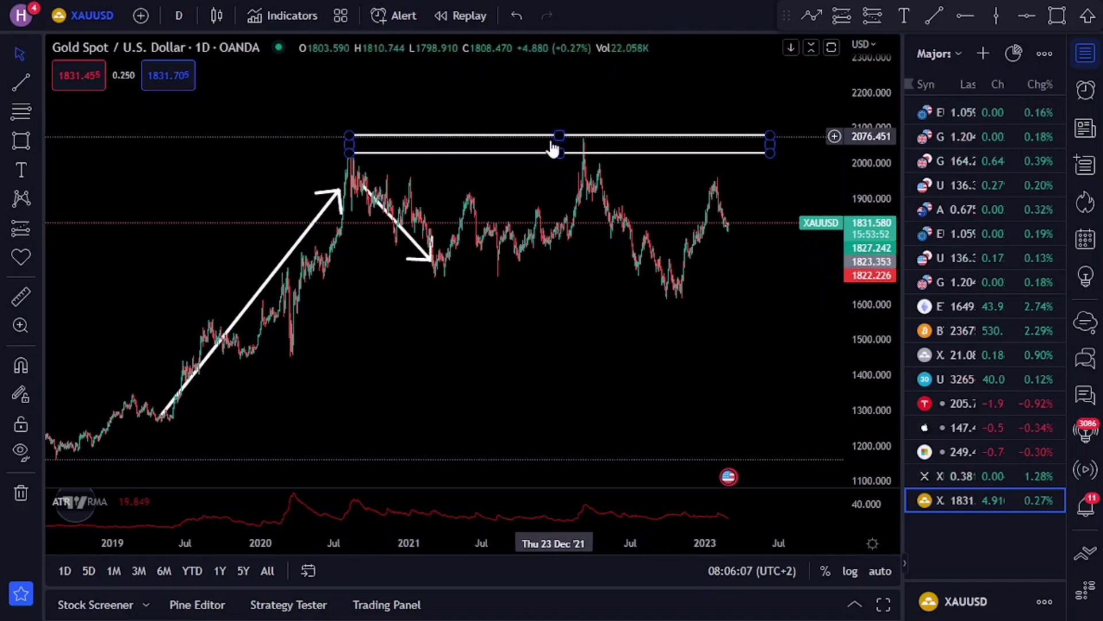
click(611, 217)
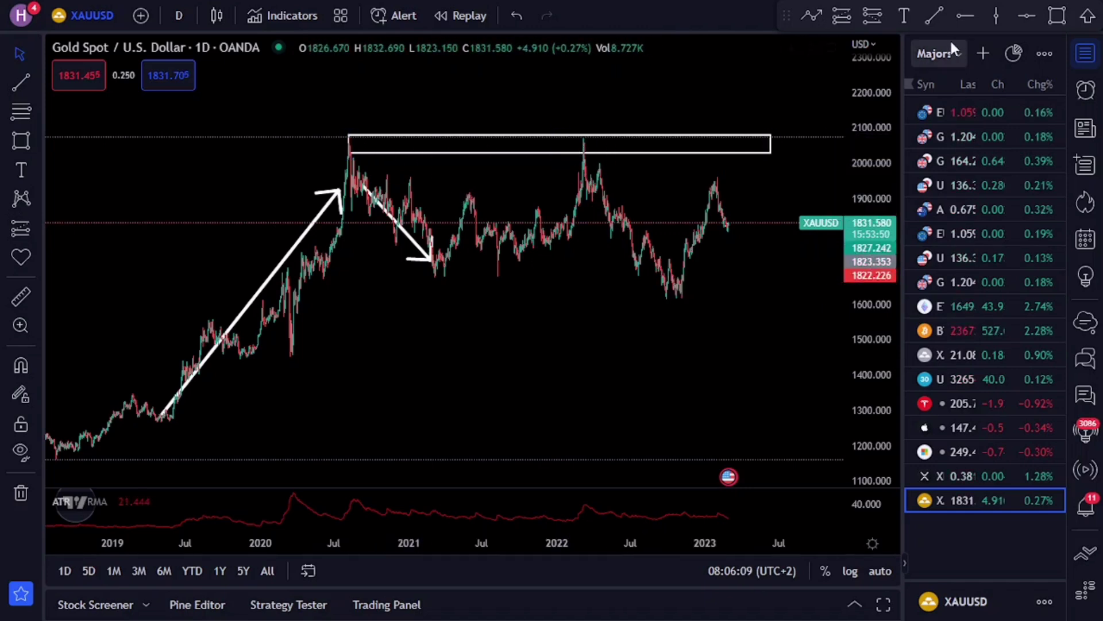
click(816, 16)
mouse_move(605, 169)
mouse_down()
mouse_move(685, 278)
mouse_move(734, 295)
mouse_move(697, 305)
mouse_move(685, 276)
mouse_up()
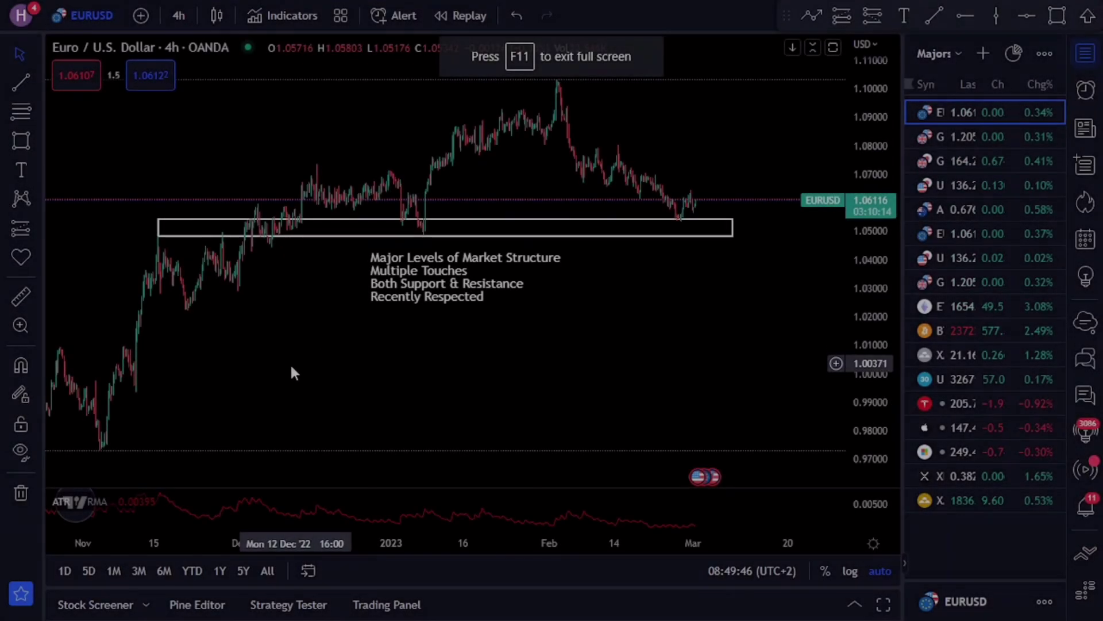
drag(290, 367, 349, 388)
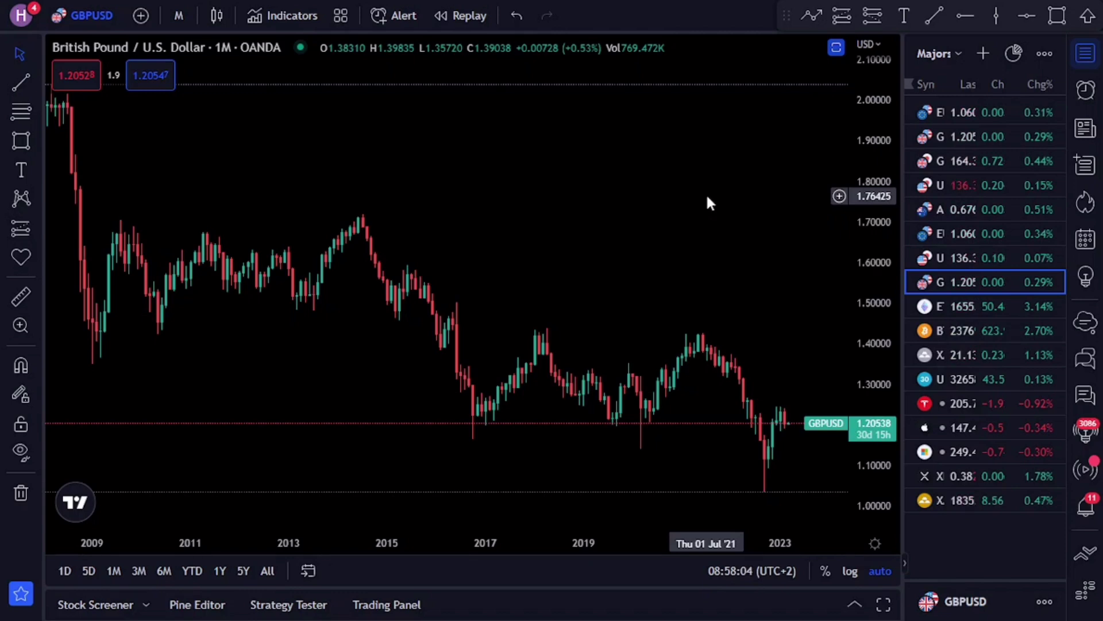
click(173, 17)
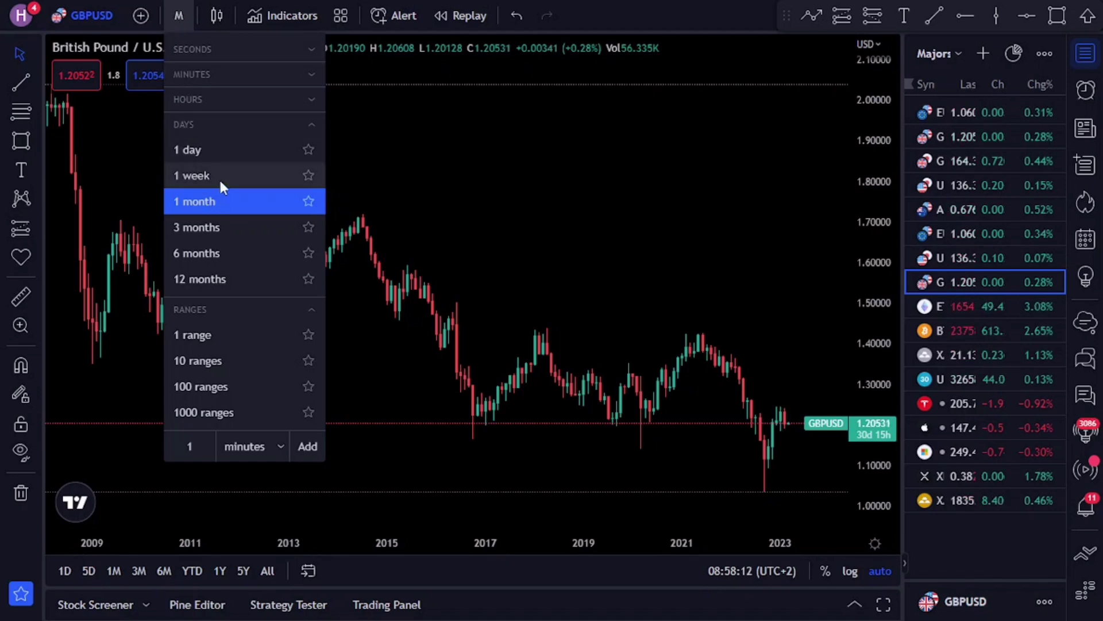
click(173, 14)
Draw a rectangle zone across the GBPUSD monthly chart from December 2008 to February 2024, between about 1.43567 and 1.38190.
click(1049, 14)
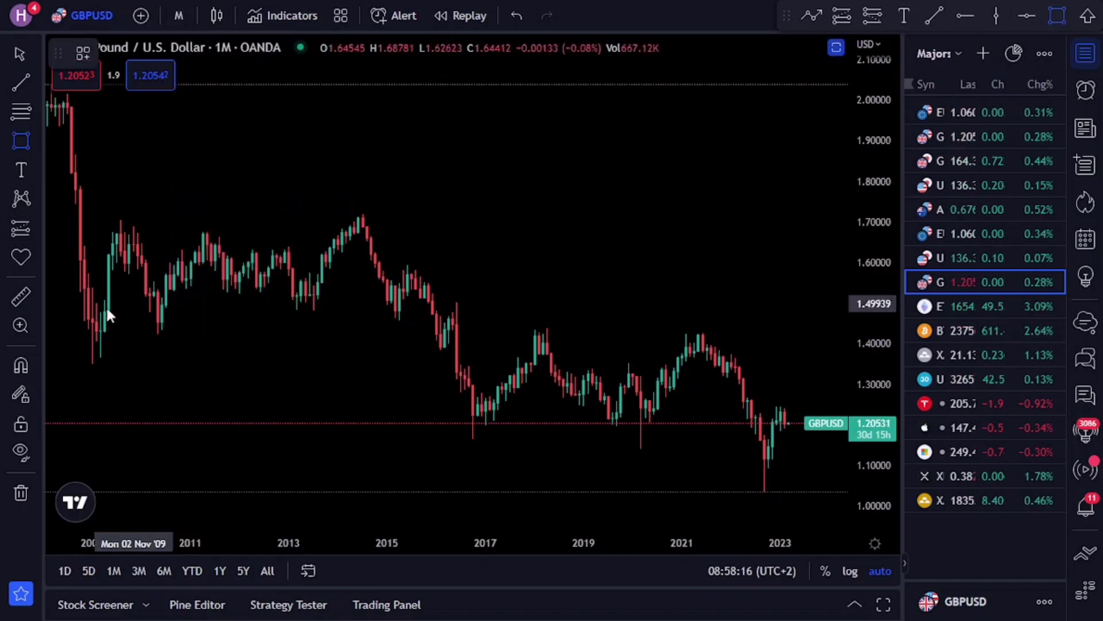
click(88, 331)
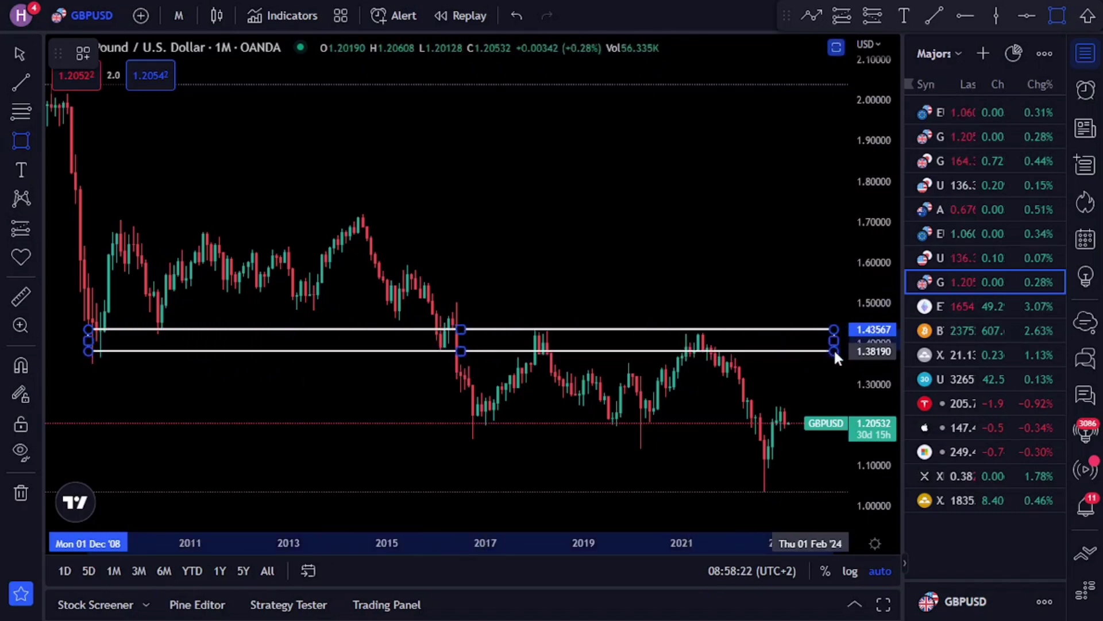
click(707, 209)
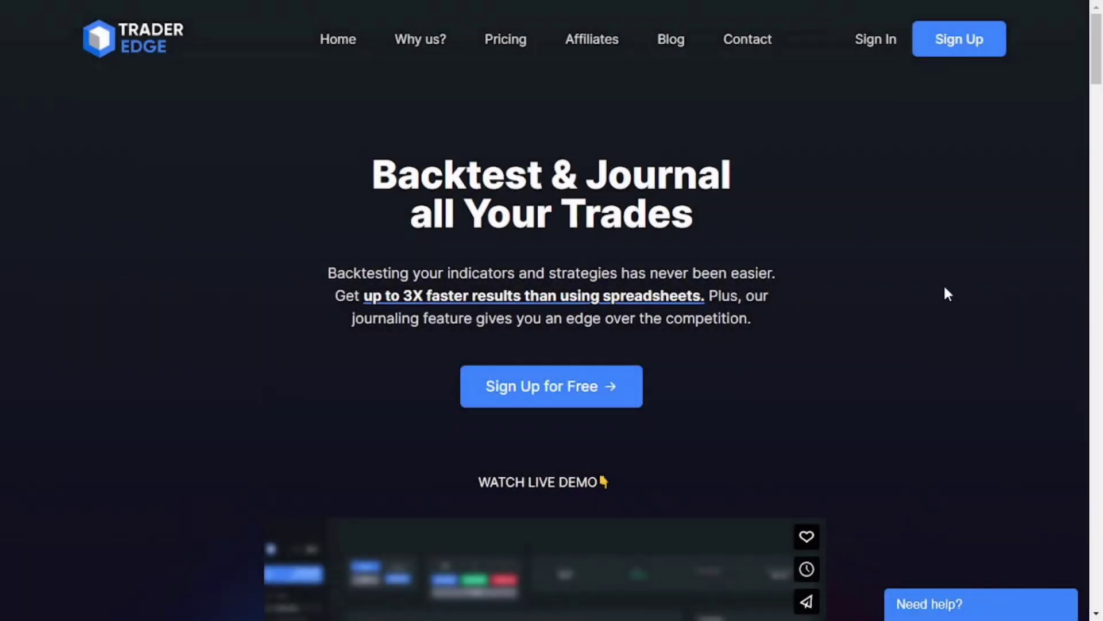
Look through the TraderEdge home page, from the live demo video to the featured traders and news sites.
scroll(947, 293, down, 3)
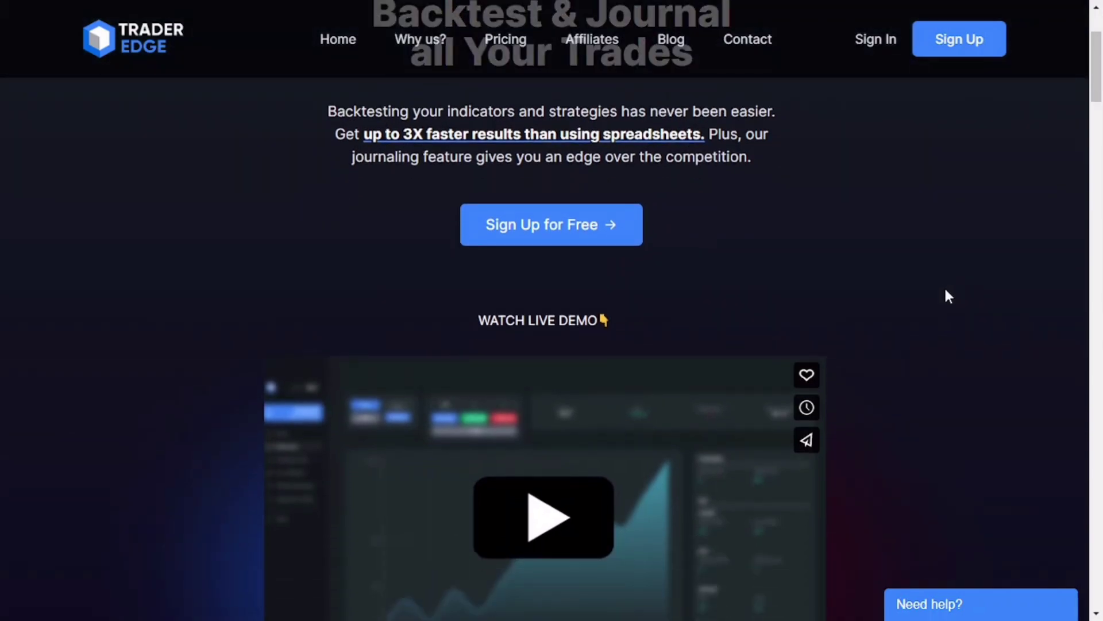
scroll(946, 292, down, 7)
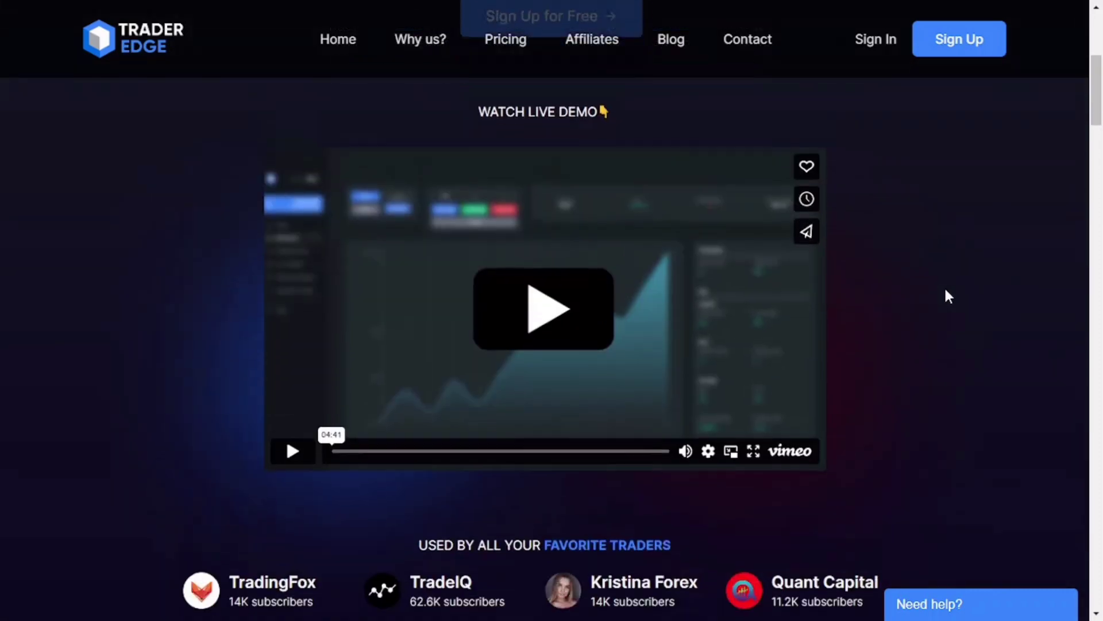
scroll(948, 296, down, 10)
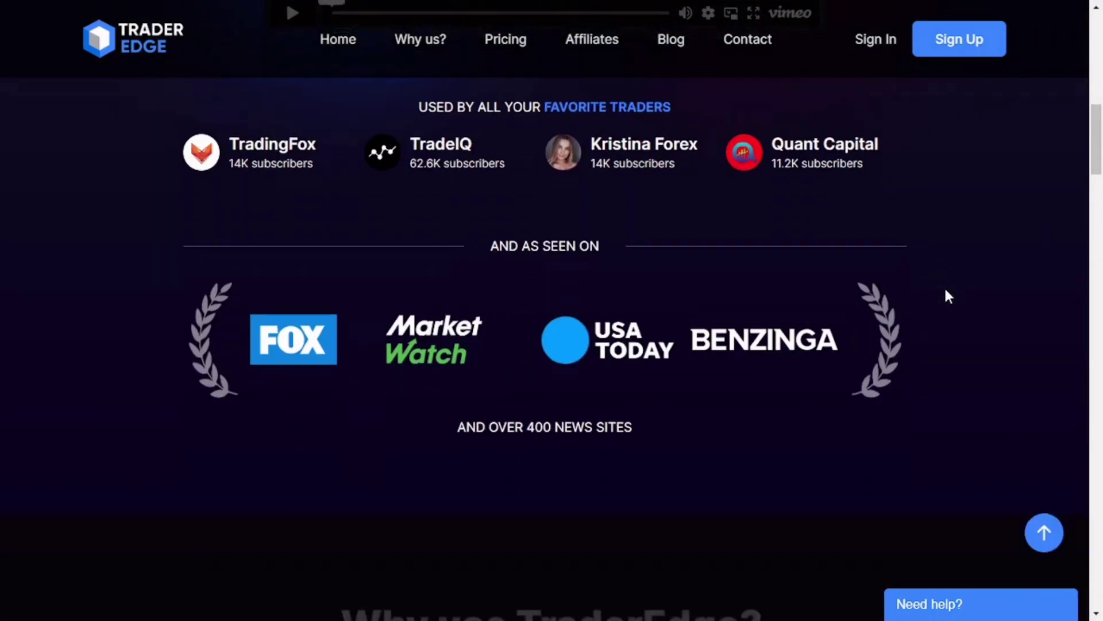
scroll(948, 296, down, 2)
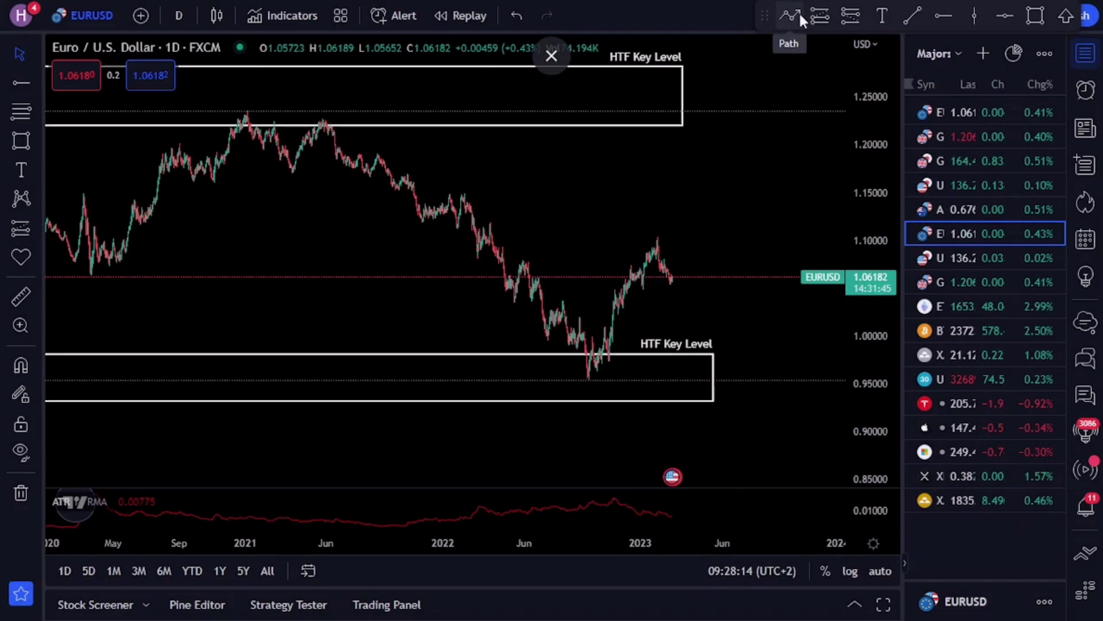
Draw a zigzag path on the EURUSD daily chart from the September 2022 low at the lower HTF Key Level, rising through successive swings.
click(800, 17)
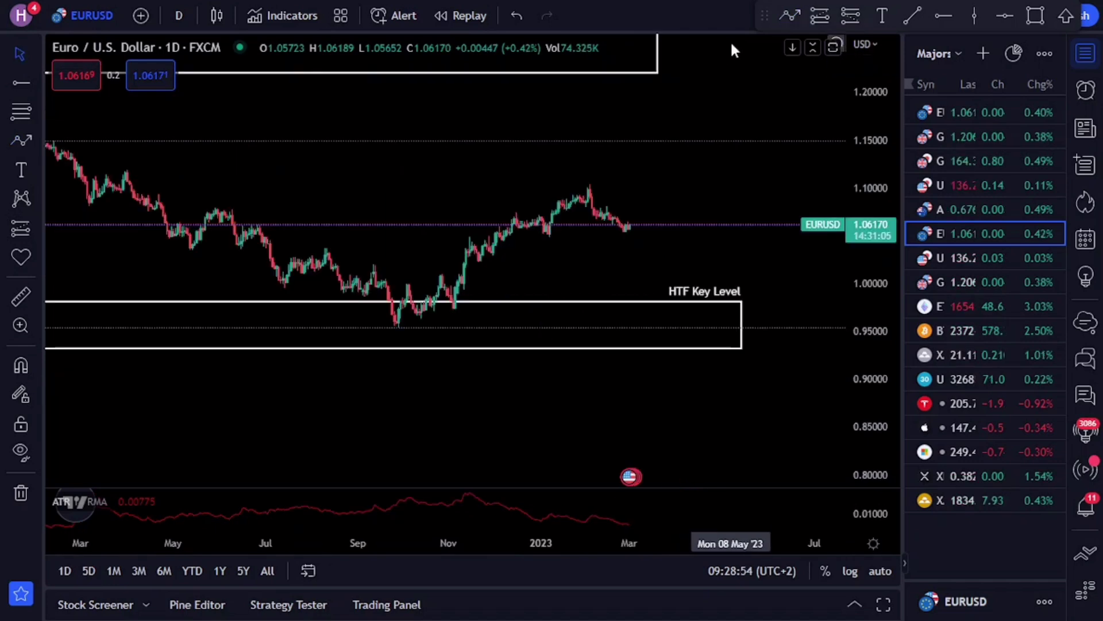
click(790, 16)
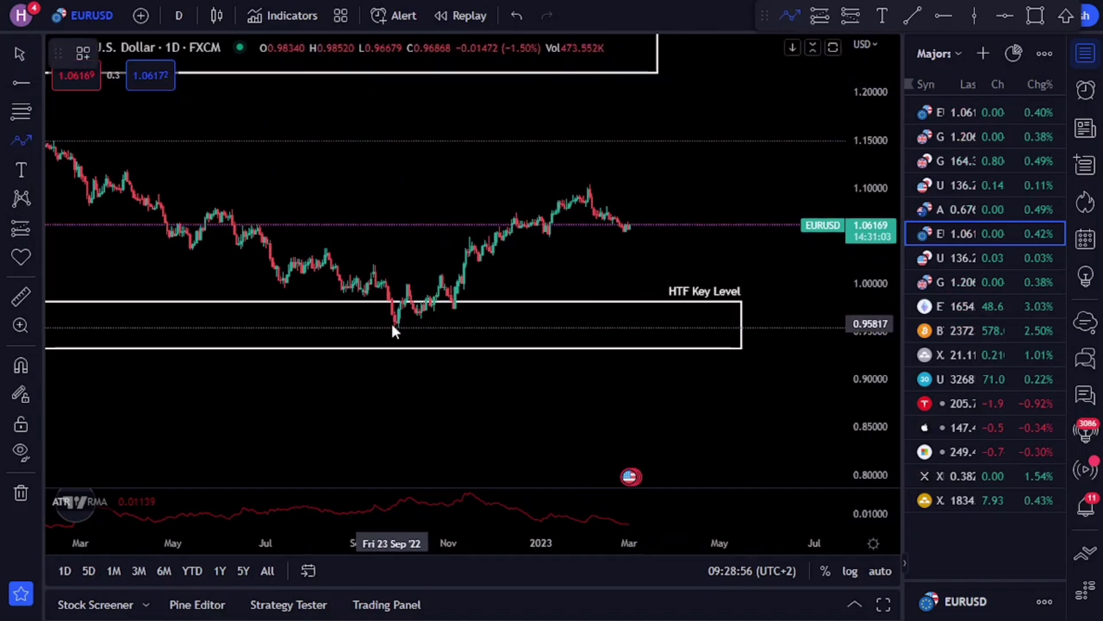
click(406, 284)
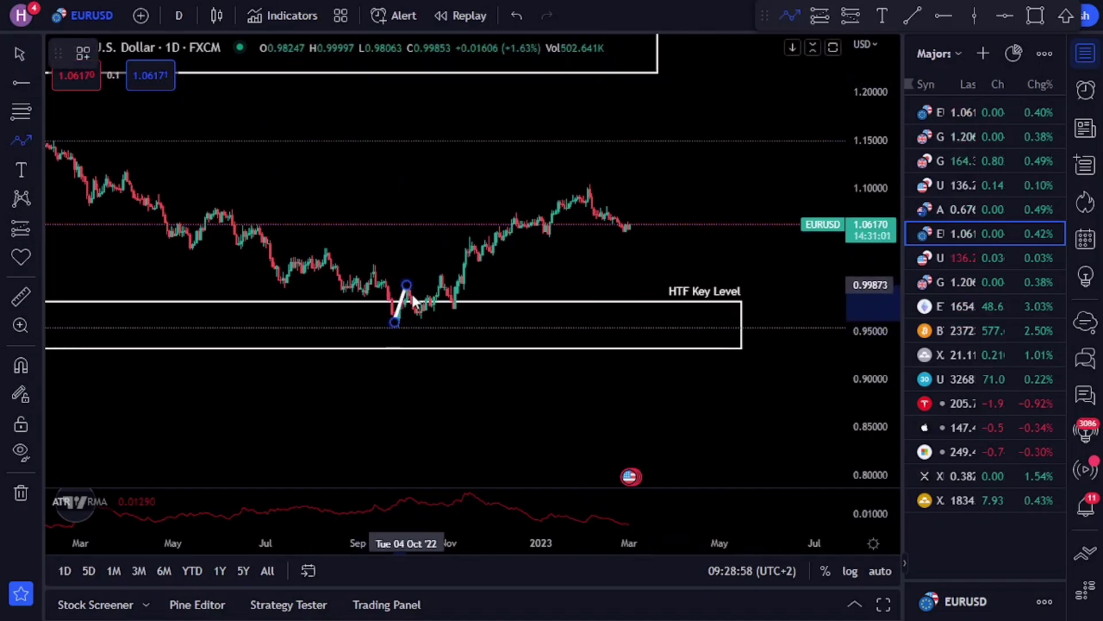
click(421, 316)
click(440, 276)
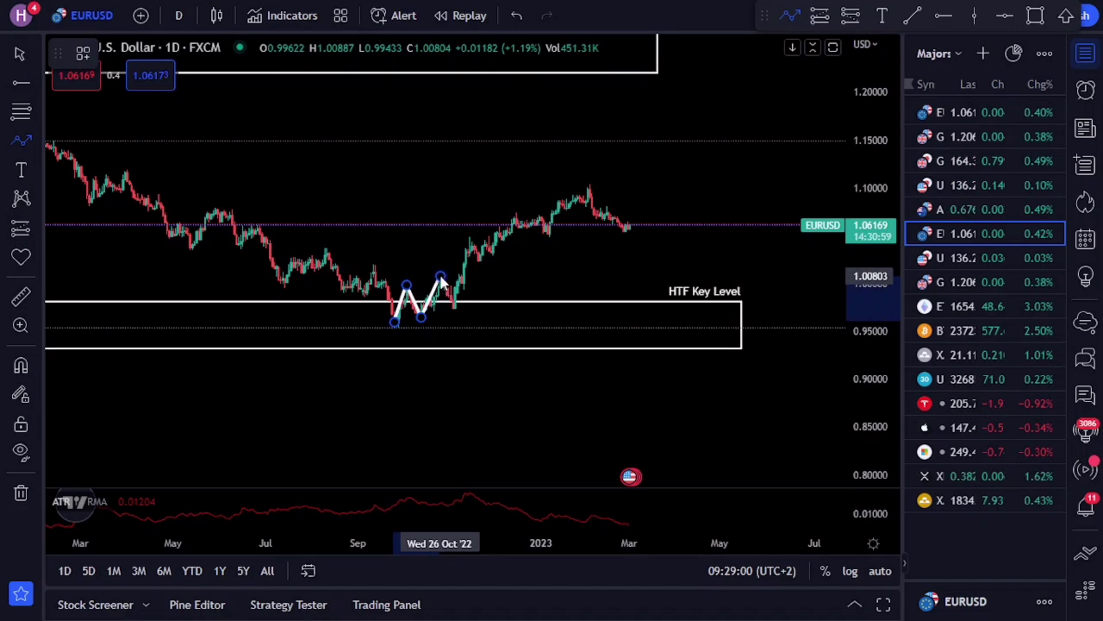
click(453, 309)
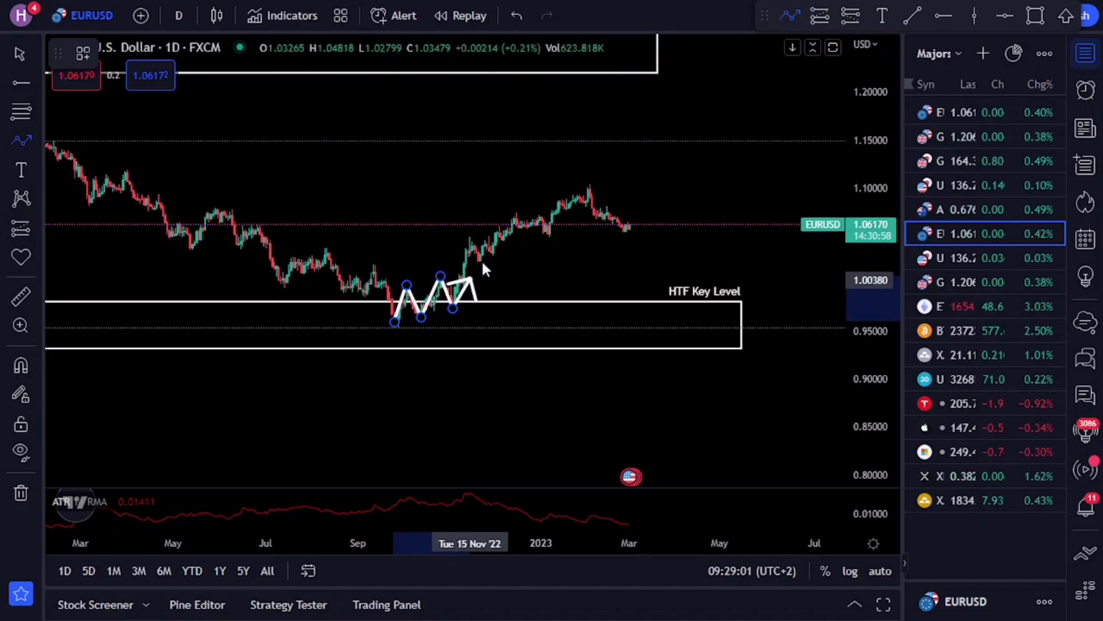
click(509, 221)
key(Escape)
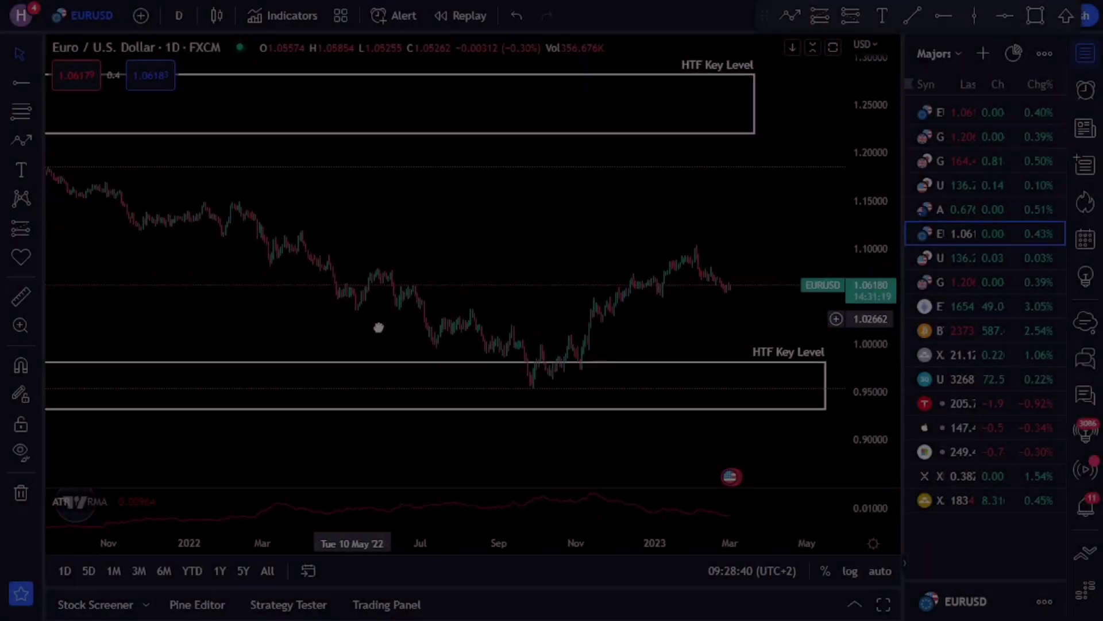
Draw a zigzag path on the EURUSD daily chart tracing the two 2021 highs at the upper key level and the decline to about 1.13986.
scroll(377, 328, down, 8)
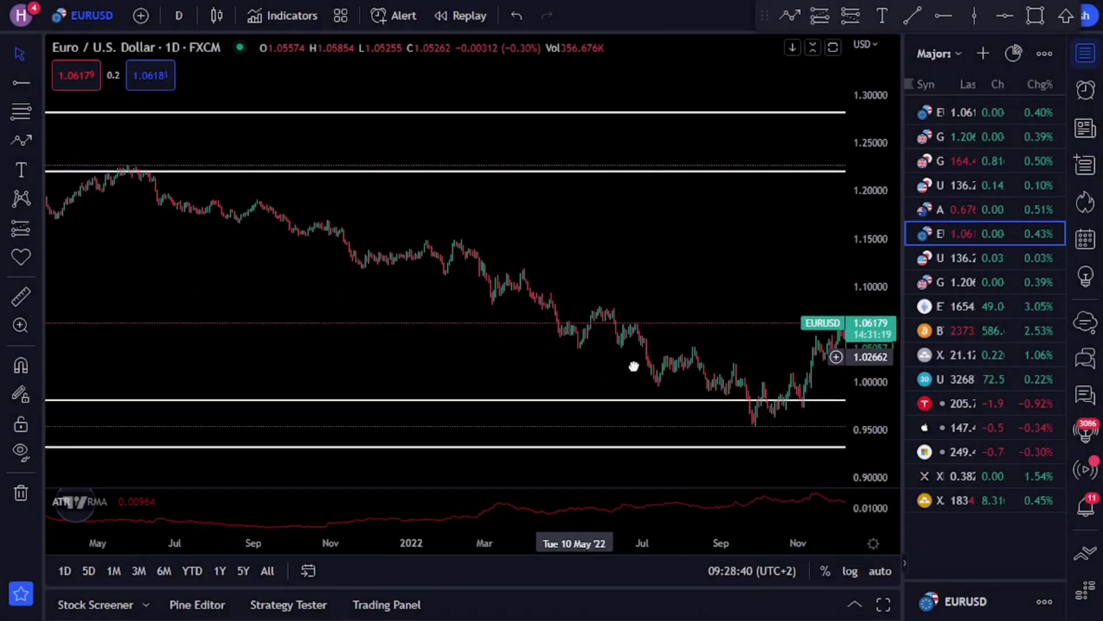
click(790, 16)
click(194, 238)
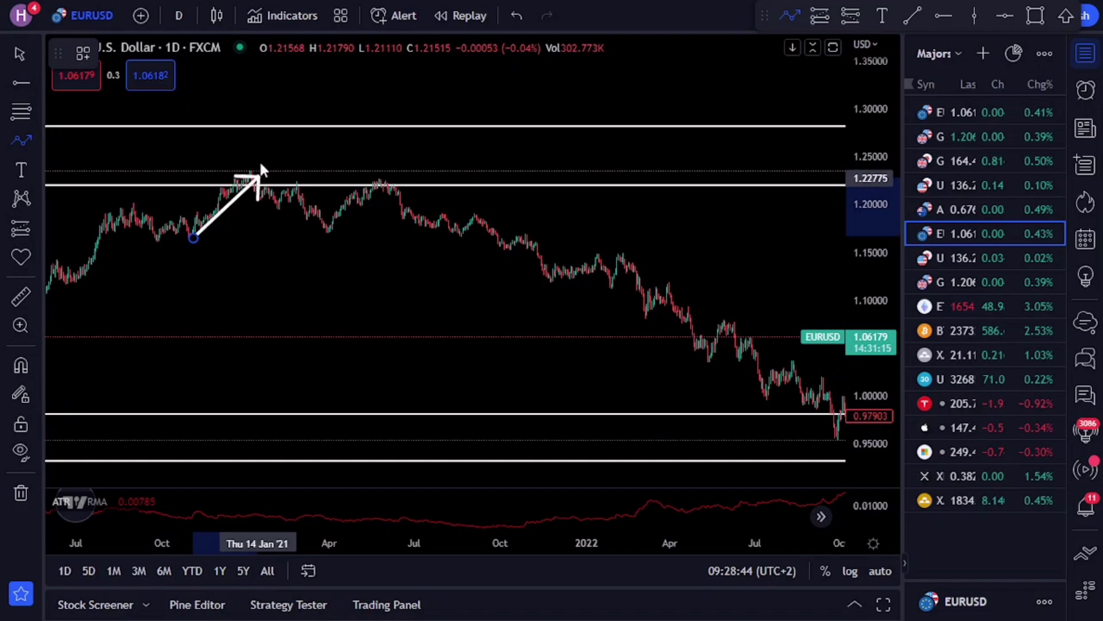
click(251, 172)
click(326, 231)
click(378, 177)
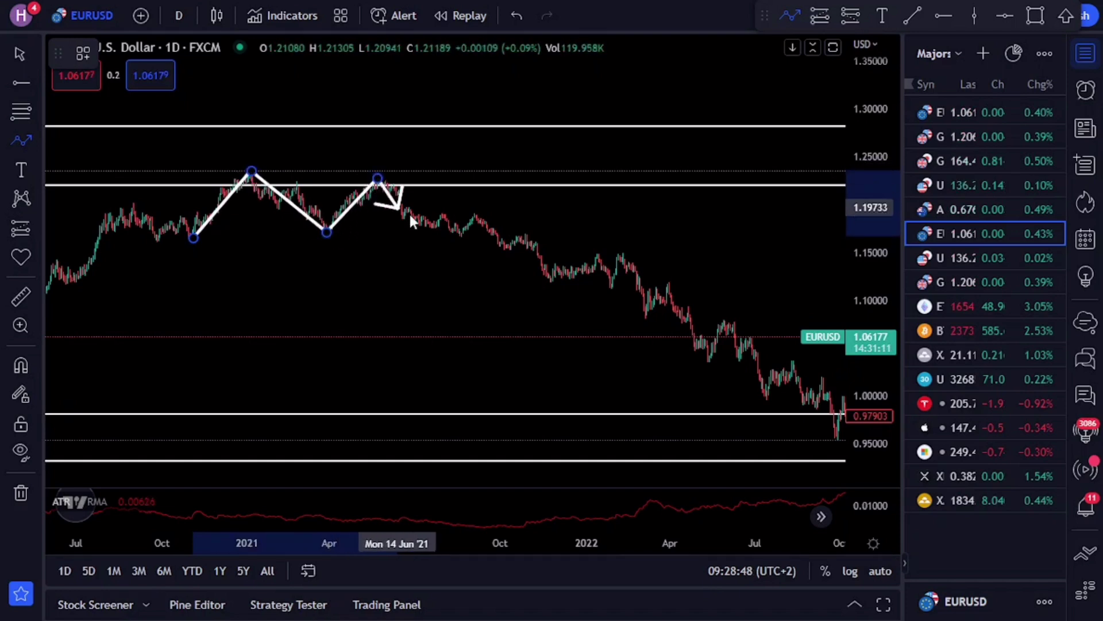
double_click(503, 262)
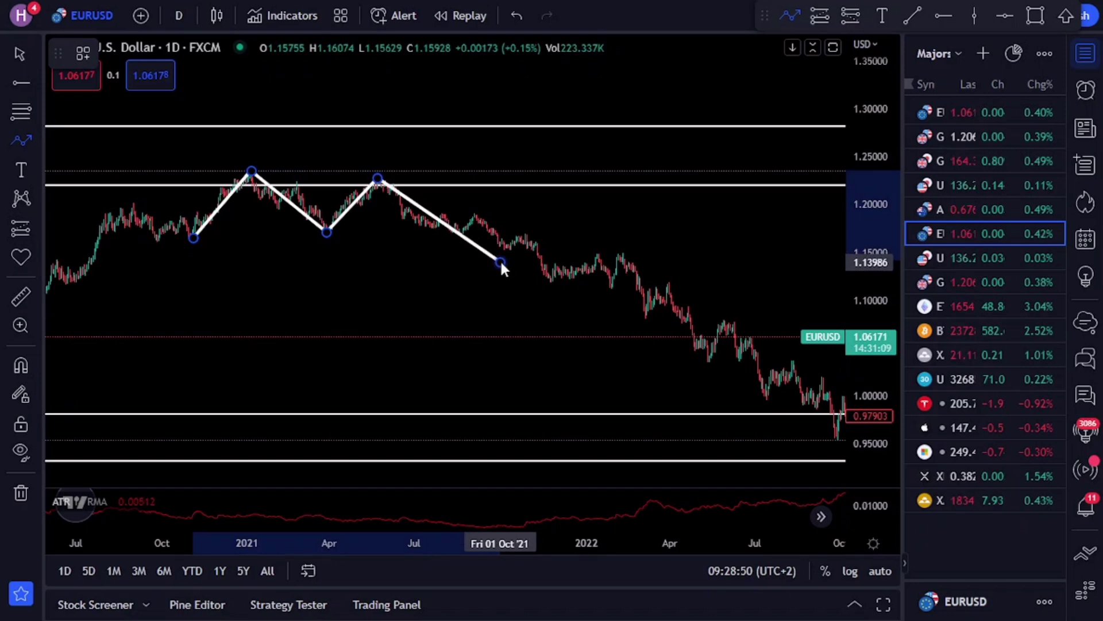
drag(585, 342, 305, 219)
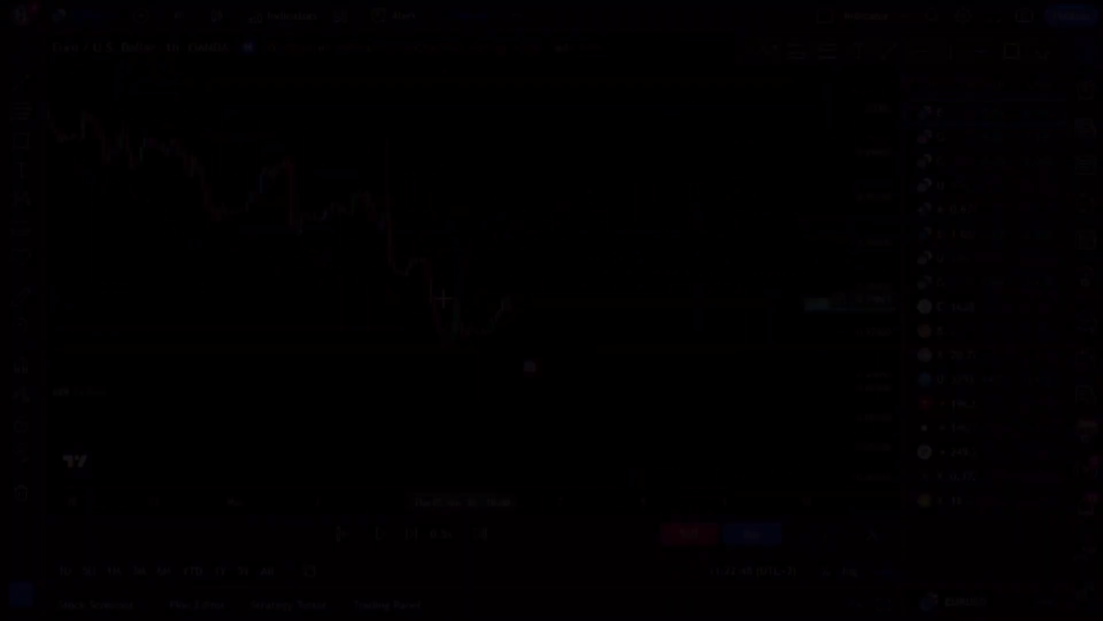
Draw a rectangle zone on the EURUSD 1h replay chart from 2 Nov 21:00 to 8 Nov 23:00, between about 0.98106 and 0.97880.
click(1012, 51)
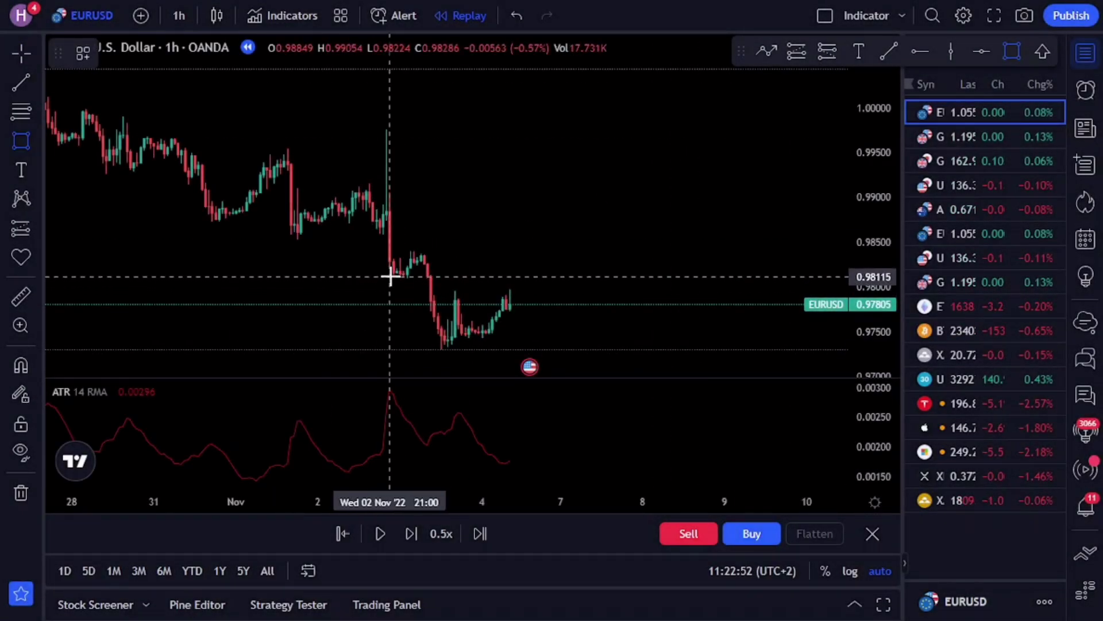
drag(389, 277, 721, 297)
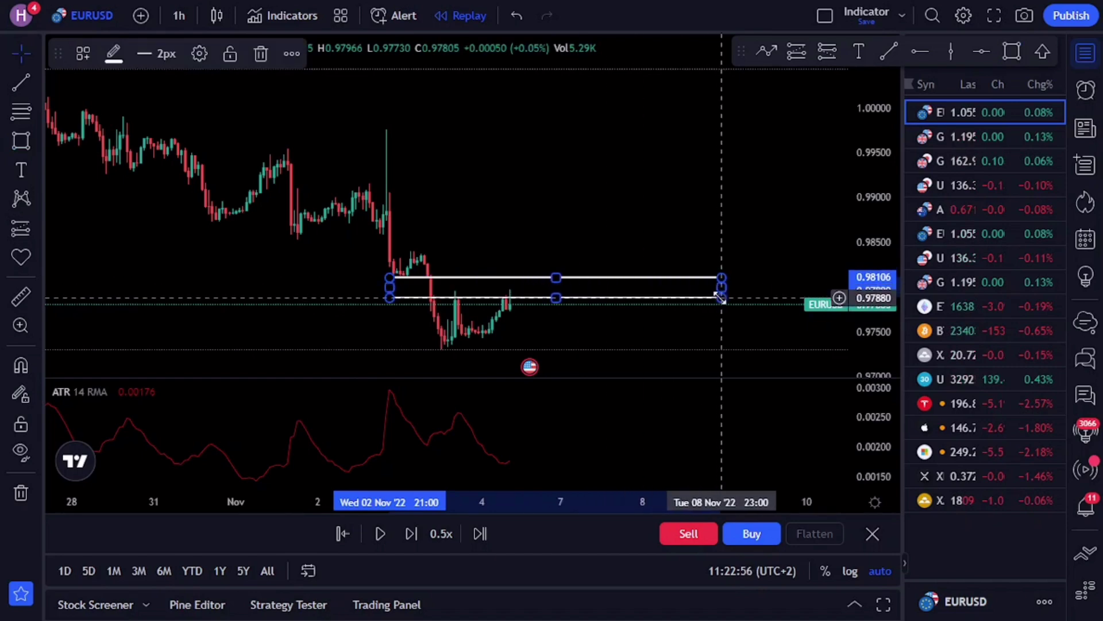
click(522, 394)
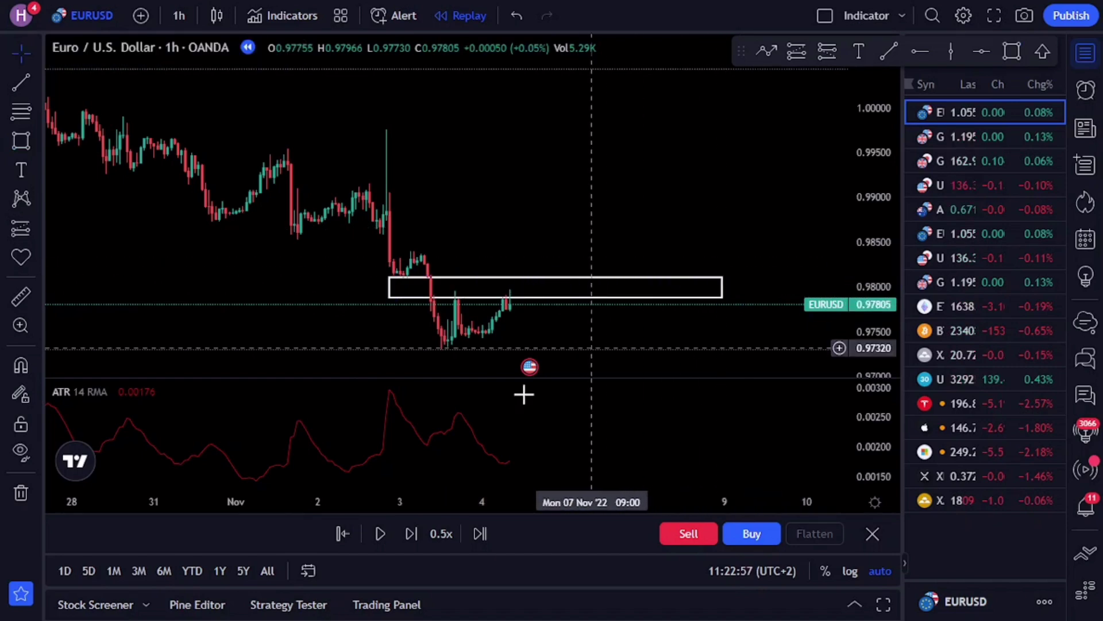
Run the EURUSD bar replay until a candle pushes through the rectangle zone, and pause it there.
click(378, 540)
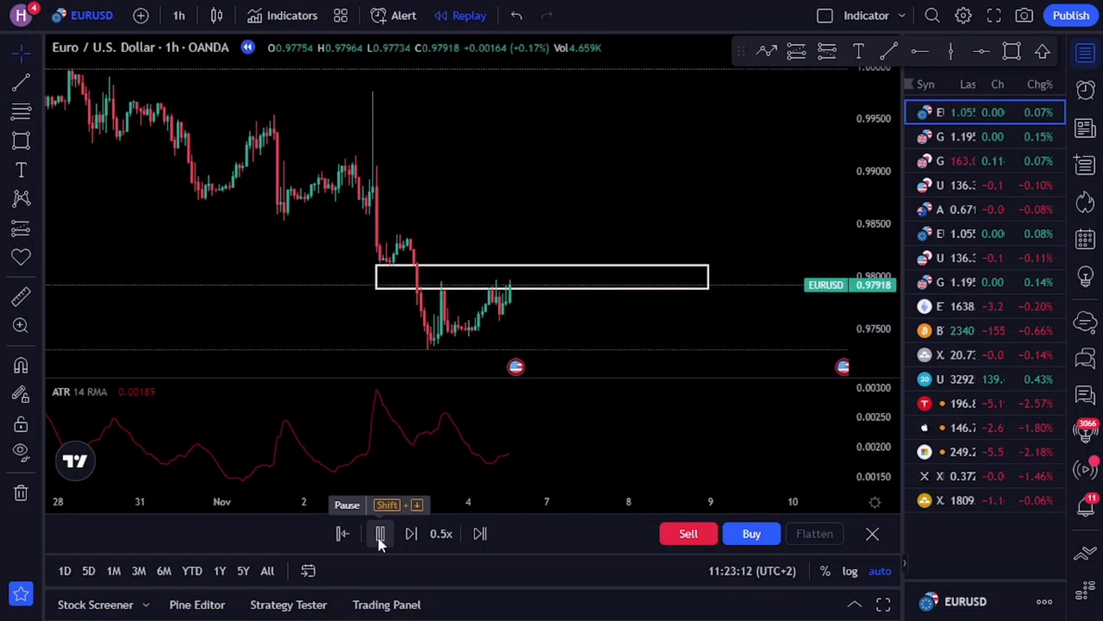
click(379, 534)
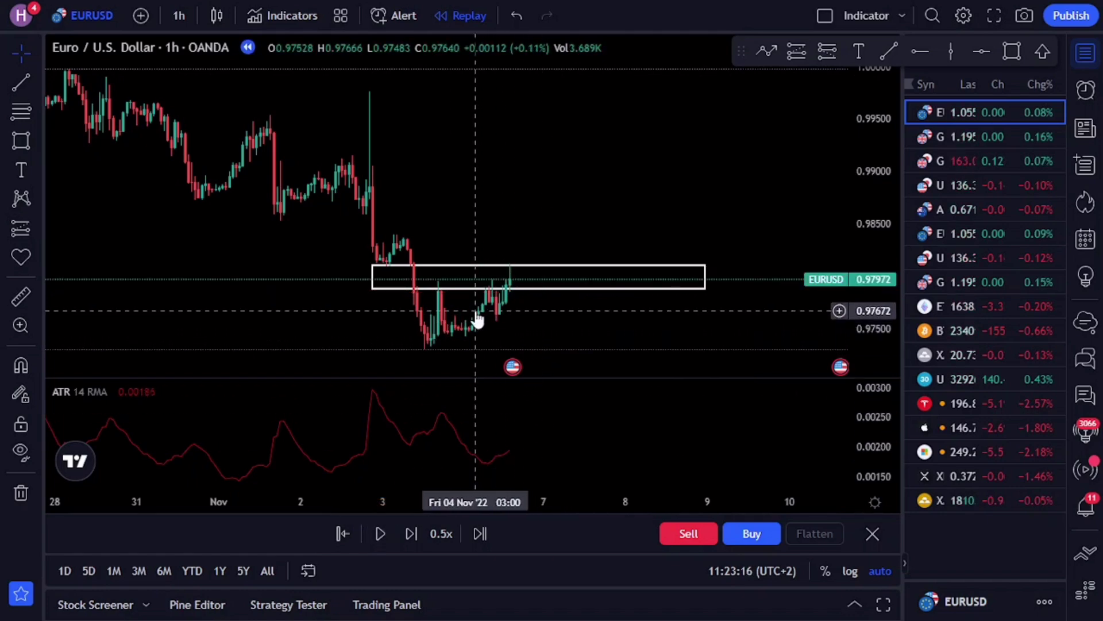
click(510, 288)
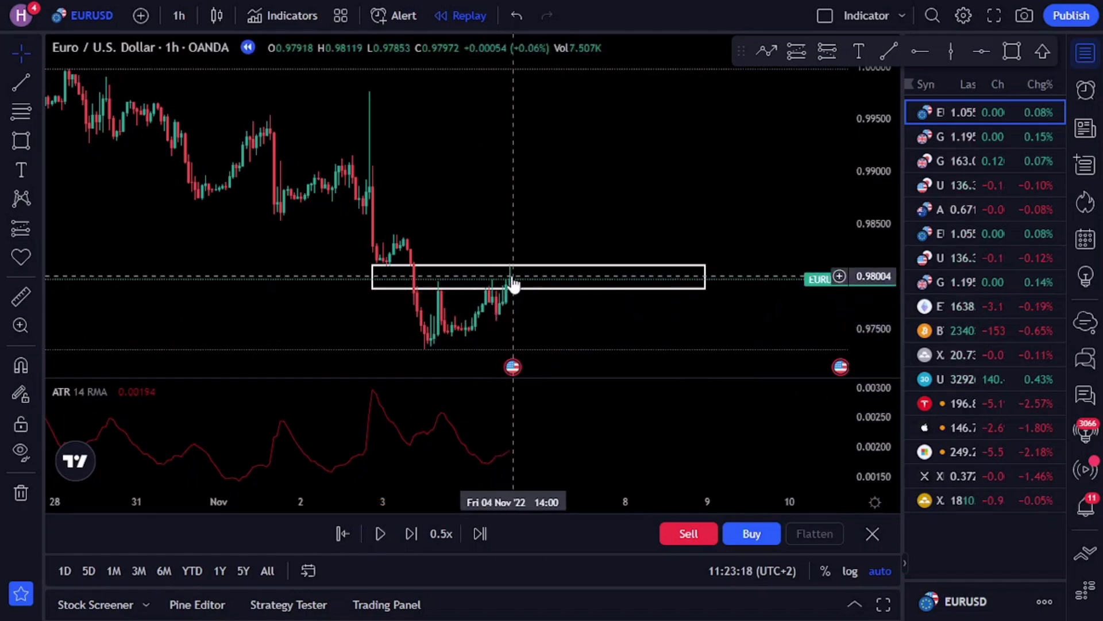
Place a long position on the latest EURUSD candle inside the zone, with its entry at about 0.97965.
click(799, 57)
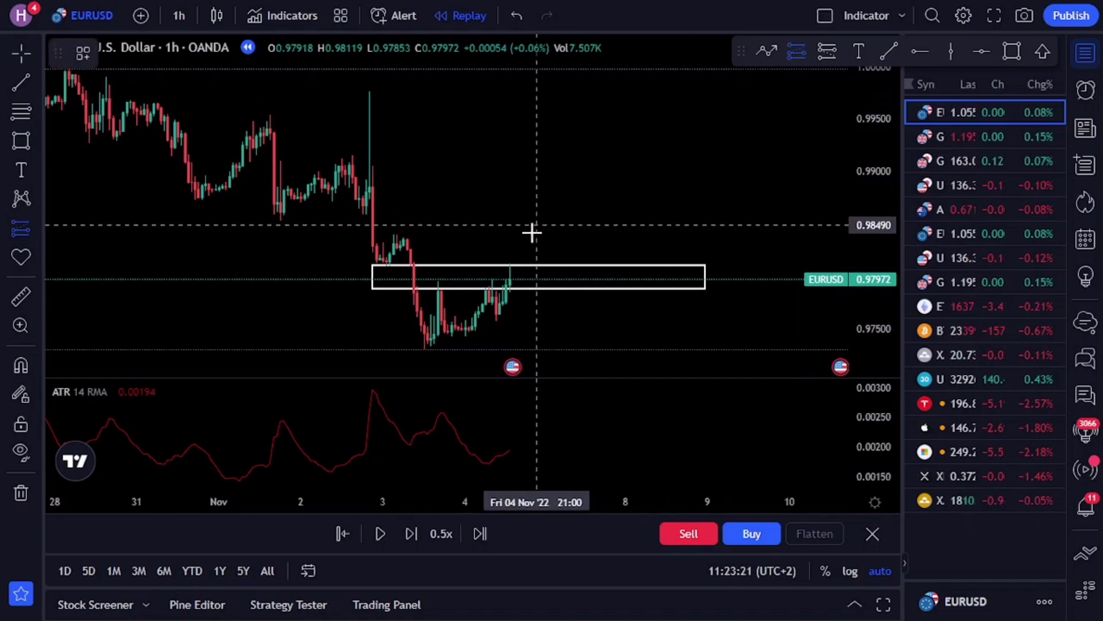
click(511, 280)
click(695, 331)
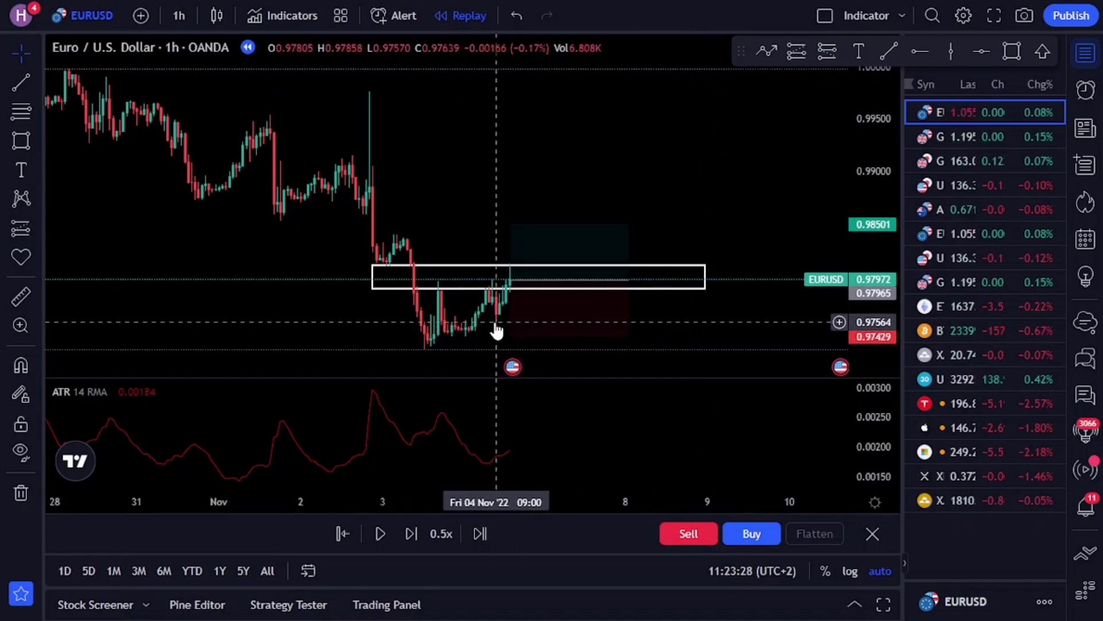
Adjust the EURUSD long position's stop to about 0.97479 and its target to about 0.98976.
mouse_move(165, 386)
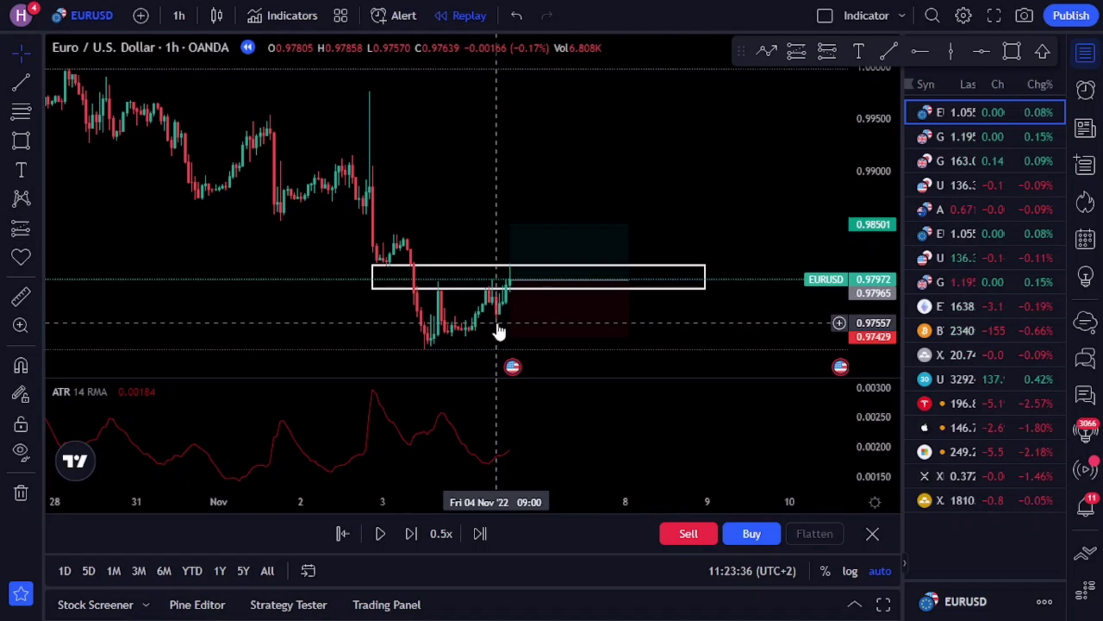
click(517, 332)
drag(510, 335, 513, 330)
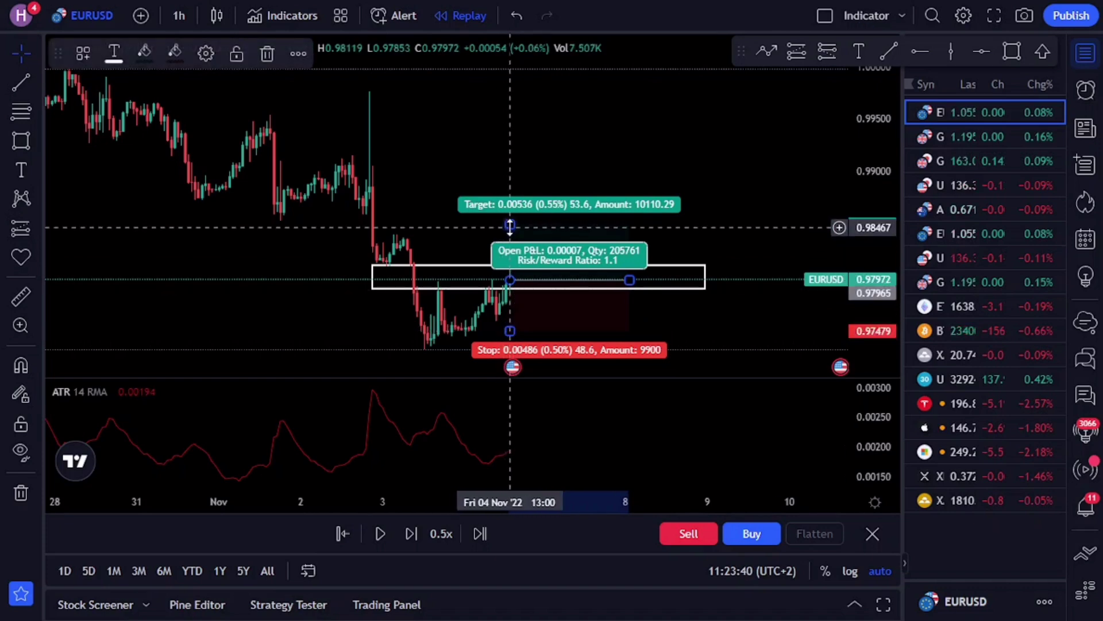
mouse_move(510, 224)
mouse_down()
mouse_move(512, 192)
mouse_move(531, 173)
mouse_up()
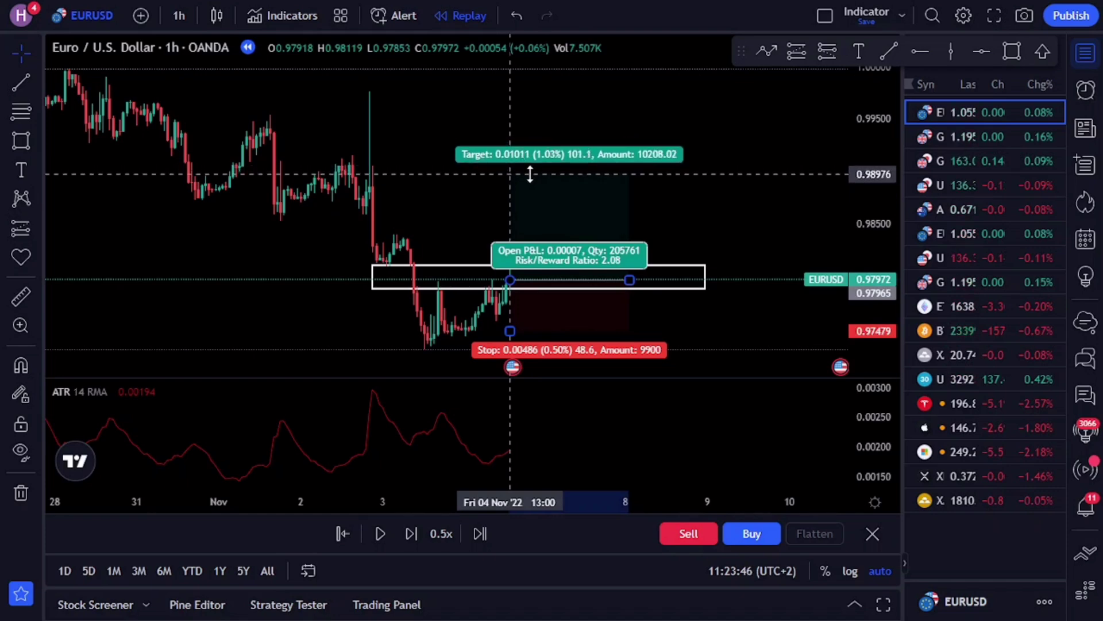
click(783, 167)
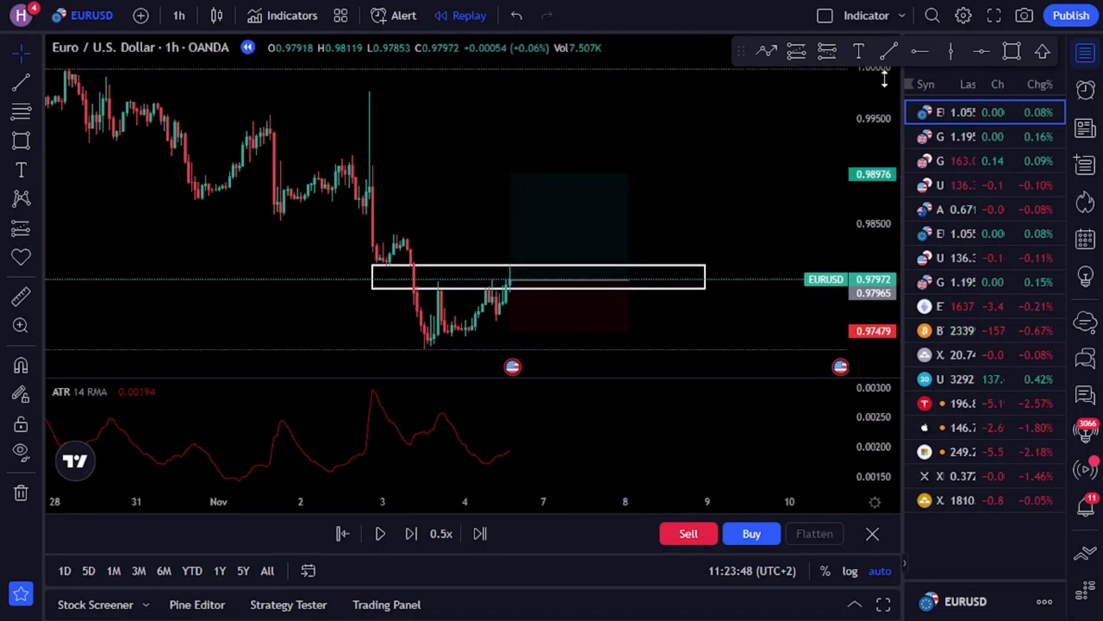
Buy 1000 units of EURUSD in the replay and play it at 1x speed until price passes the target.
click(752, 533)
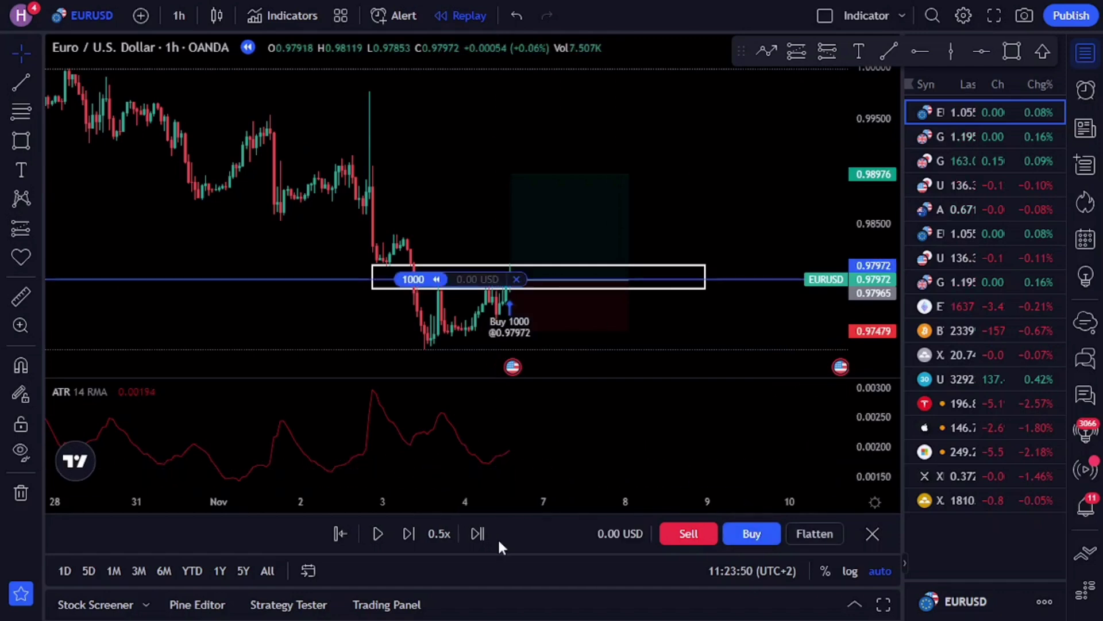
click(436, 533)
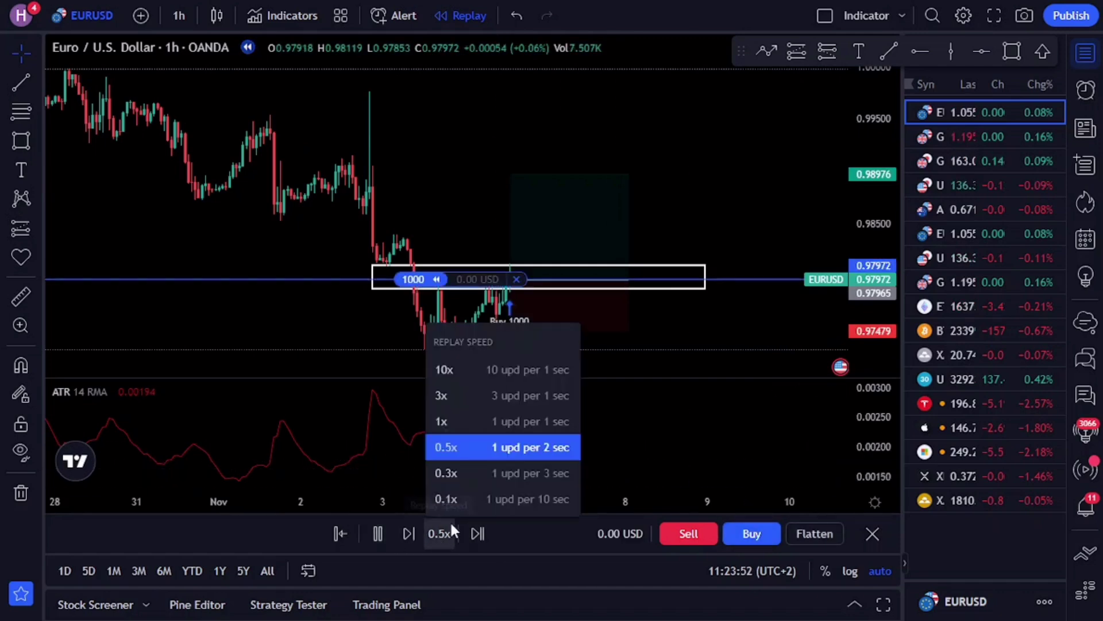
click(488, 425)
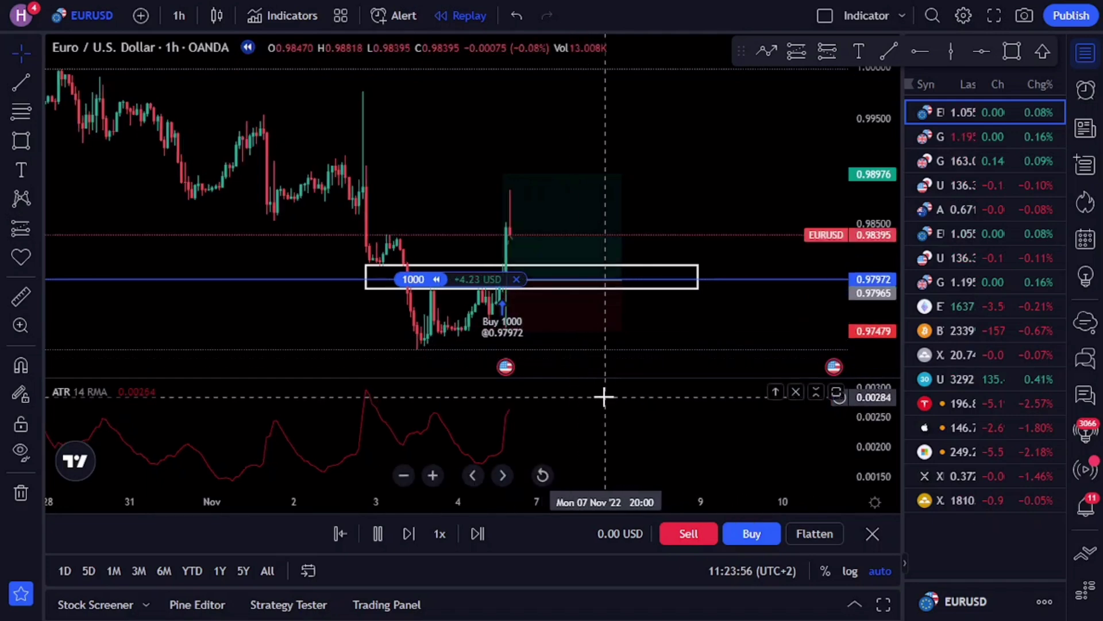
click(378, 533)
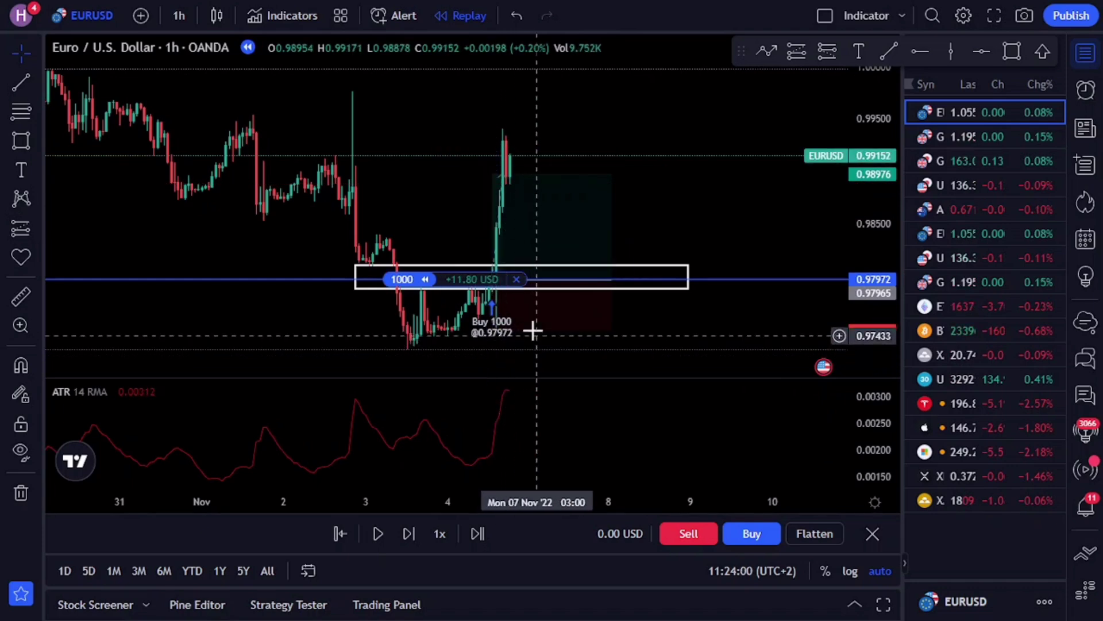
drag(611, 280, 545, 282)
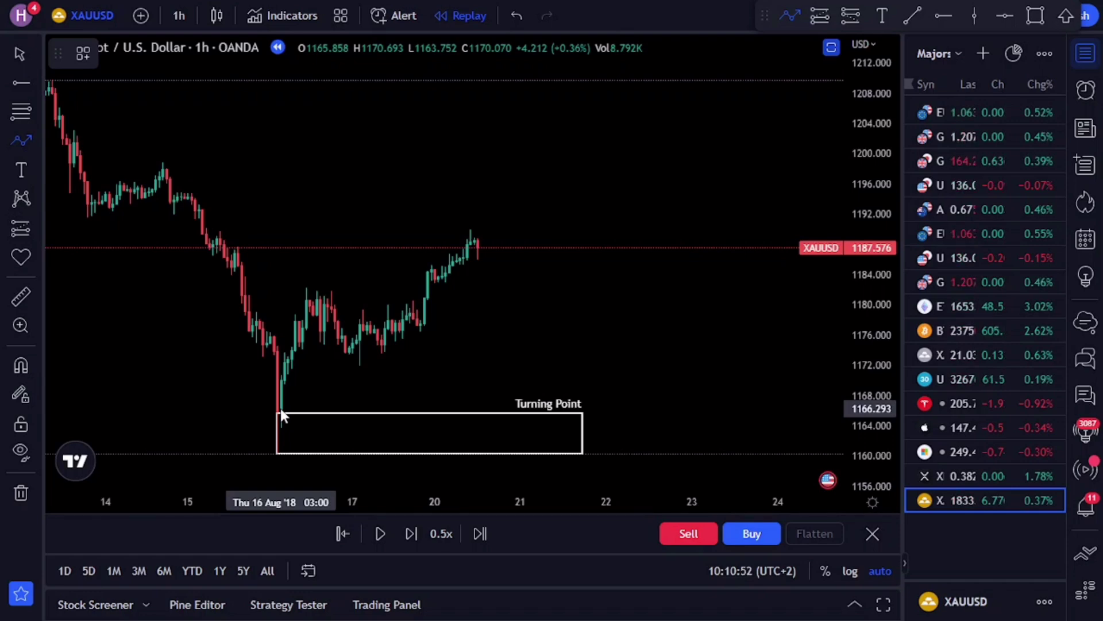
Draw a zigzag path on the XAUUSD 1h chart from the Turning Point zone through the first high and pullback to a higher high.
drag(281, 408, 320, 285)
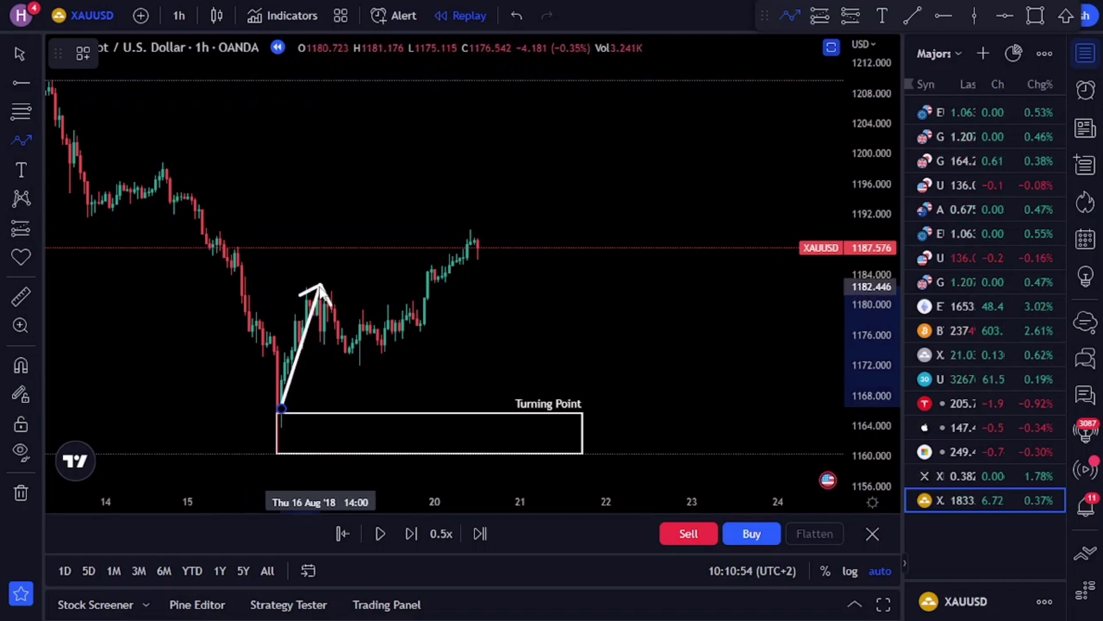
click(320, 286)
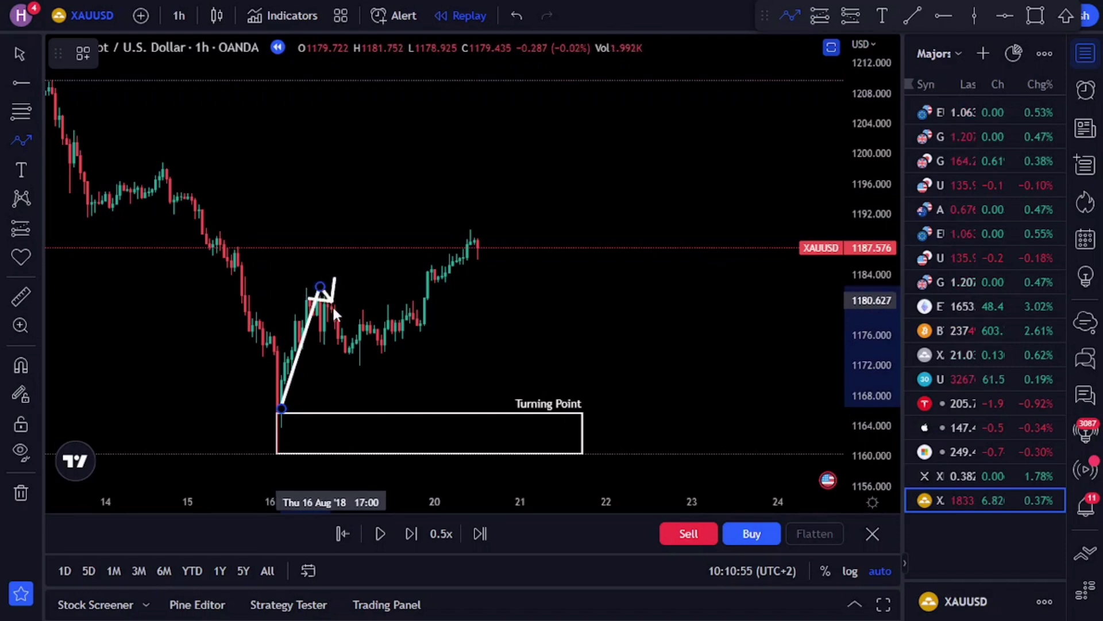
click(370, 363)
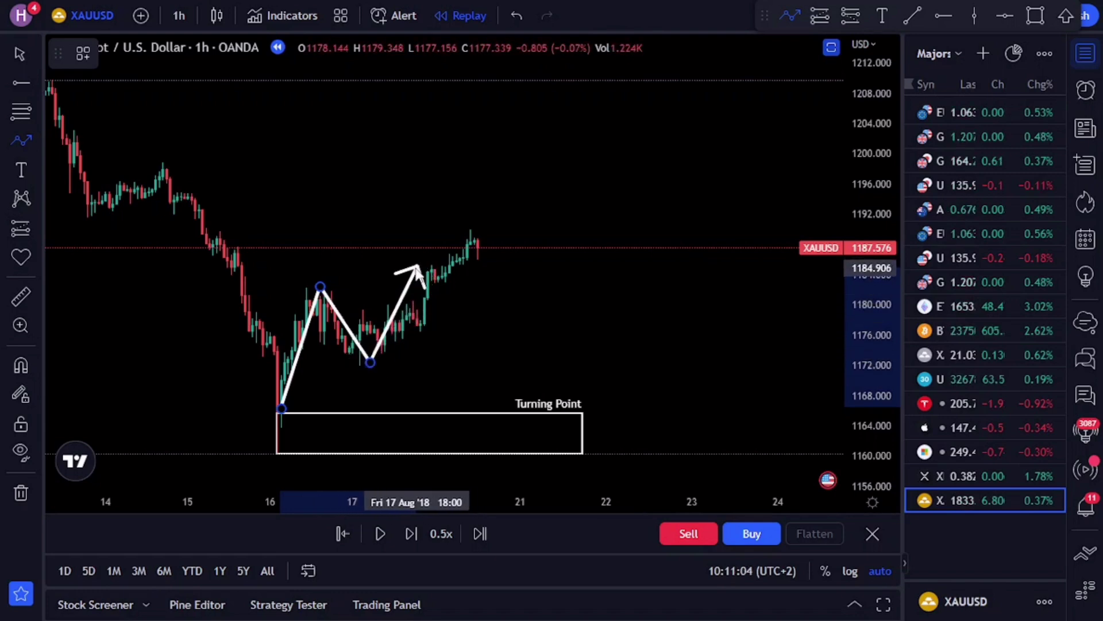
double_click(413, 269)
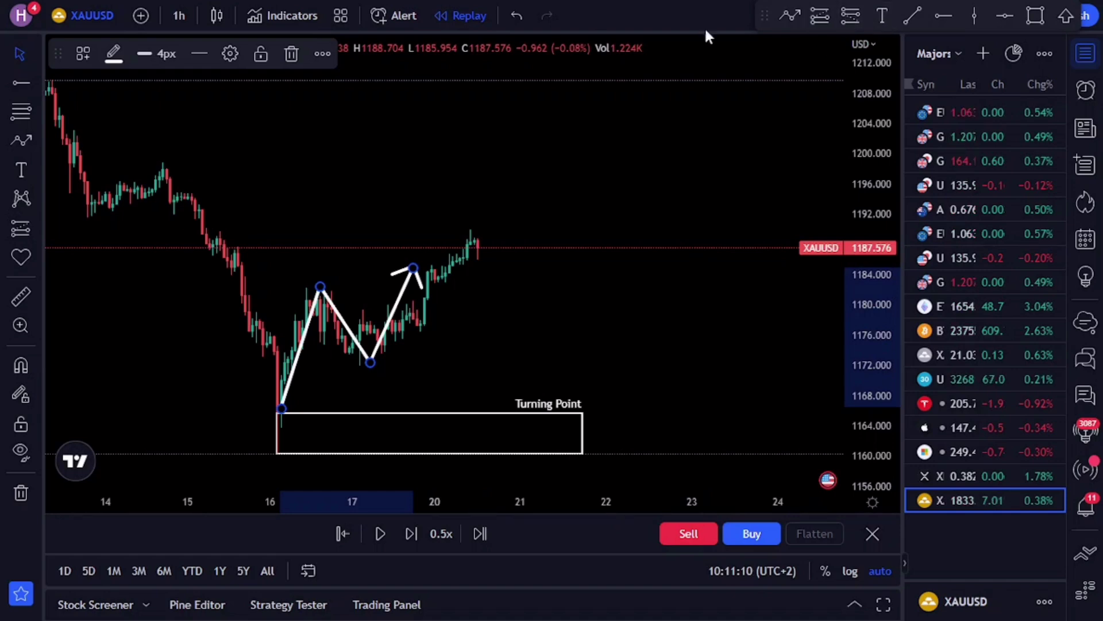
Draw a Fibonacci retracement on gold's latest upswing from about 1183.408 to the 20 August high at about 1190.148.
click(27, 112)
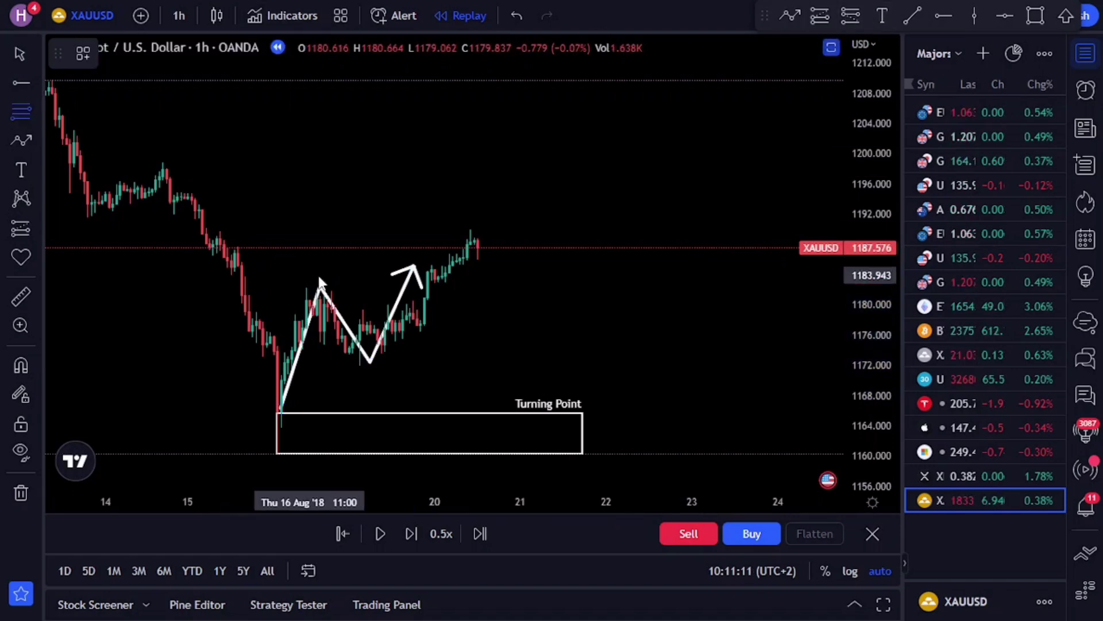
click(438, 277)
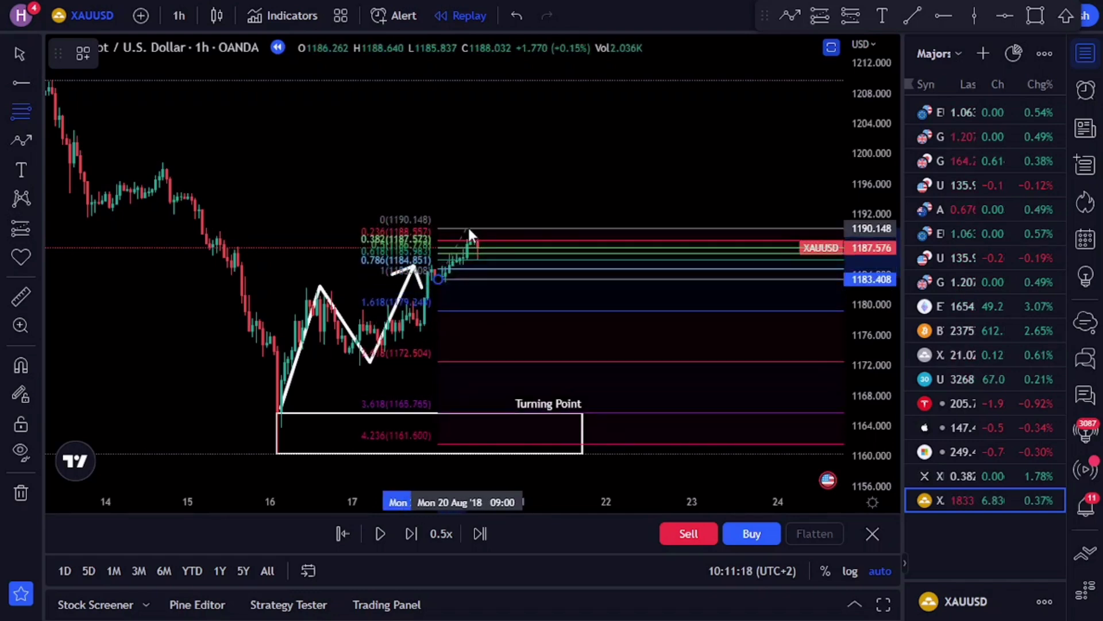
click(469, 229)
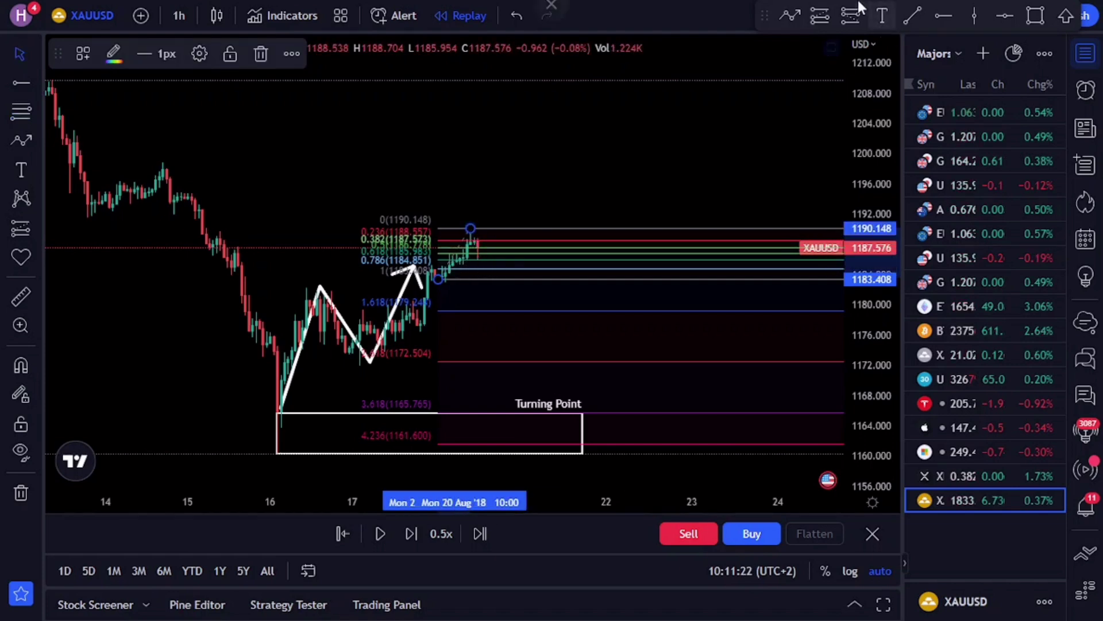
Place a long position on the latest gold candle with entry at about 1186.083, stop at about 1182.446 and target at about 1197.743.
click(816, 19)
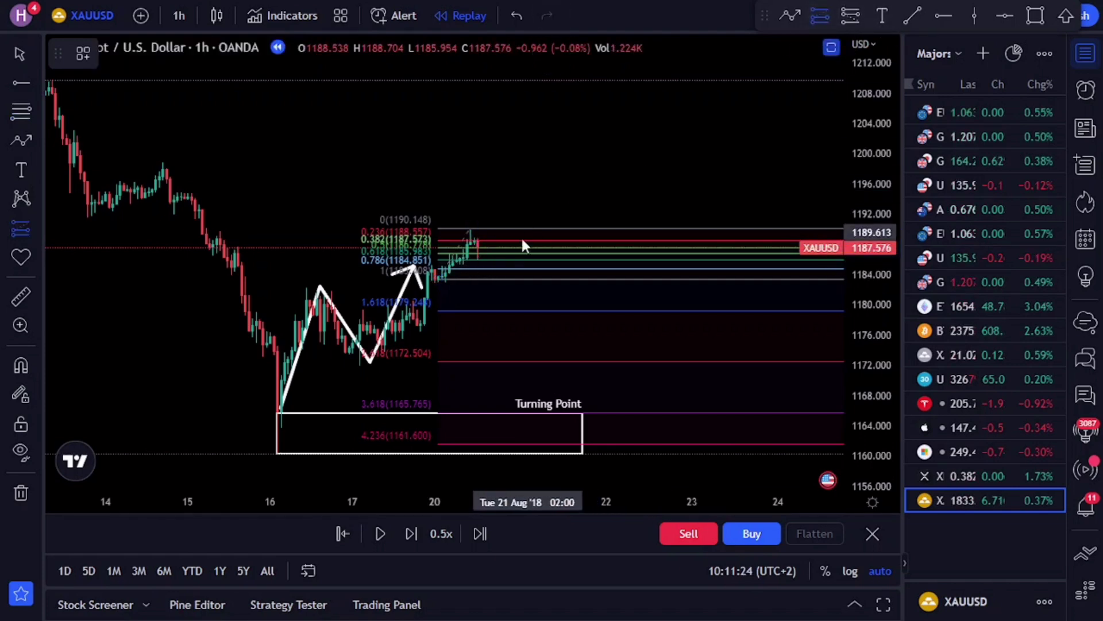
click(474, 258)
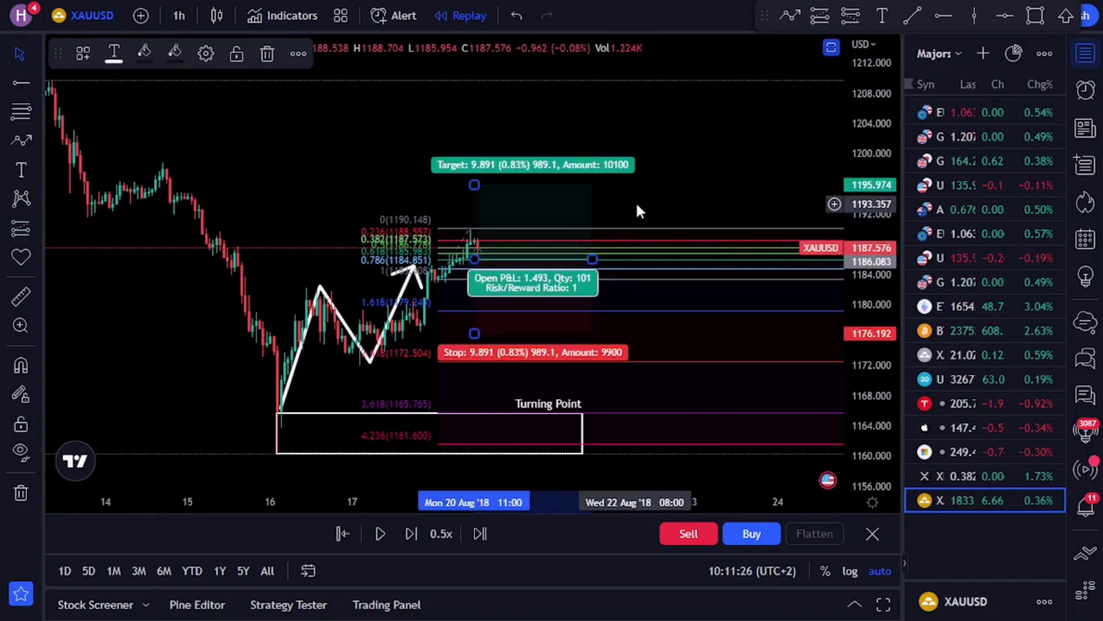
drag(474, 333, 474, 287)
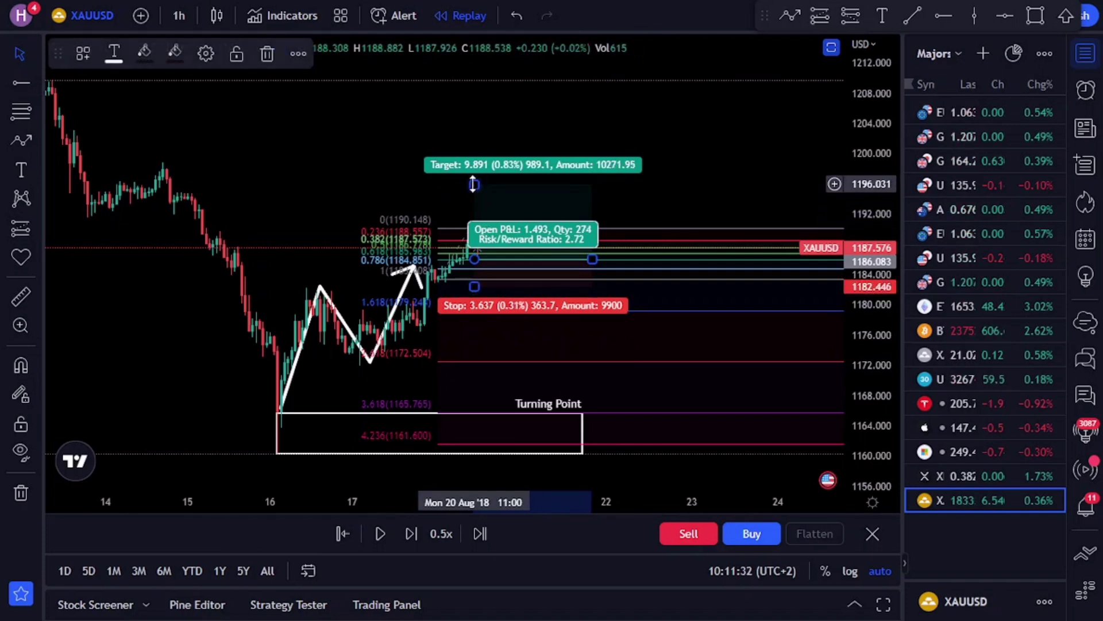
drag(473, 184, 472, 171)
click(695, 188)
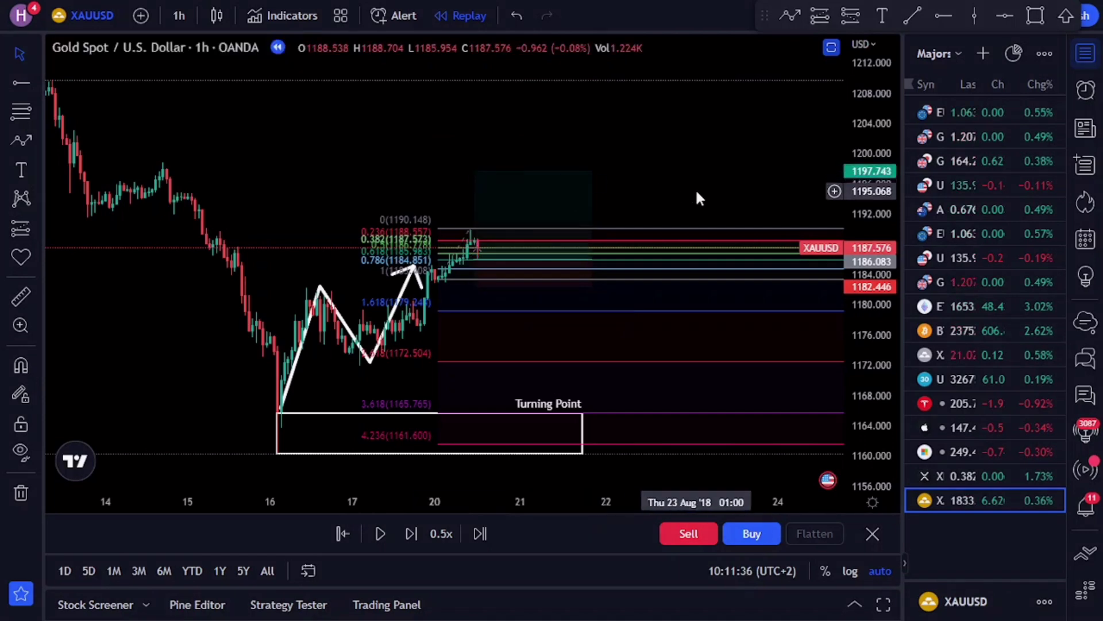
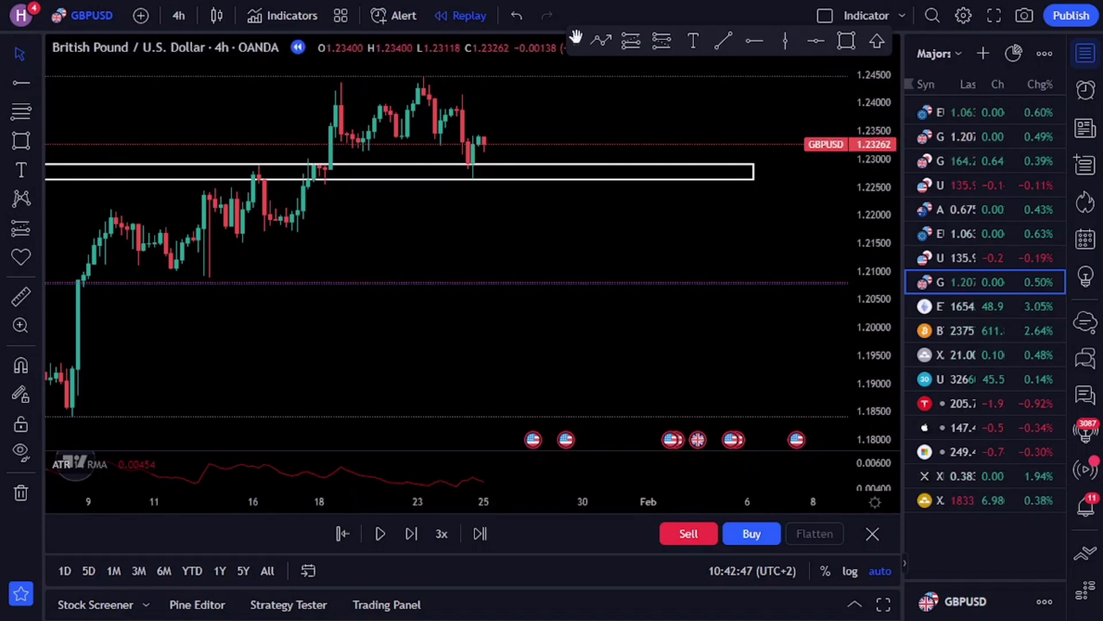
Draw a zigzag path along GBPUSD's 4h decline from the 23 January high to the white zone, and delete it.
click(423, 77)
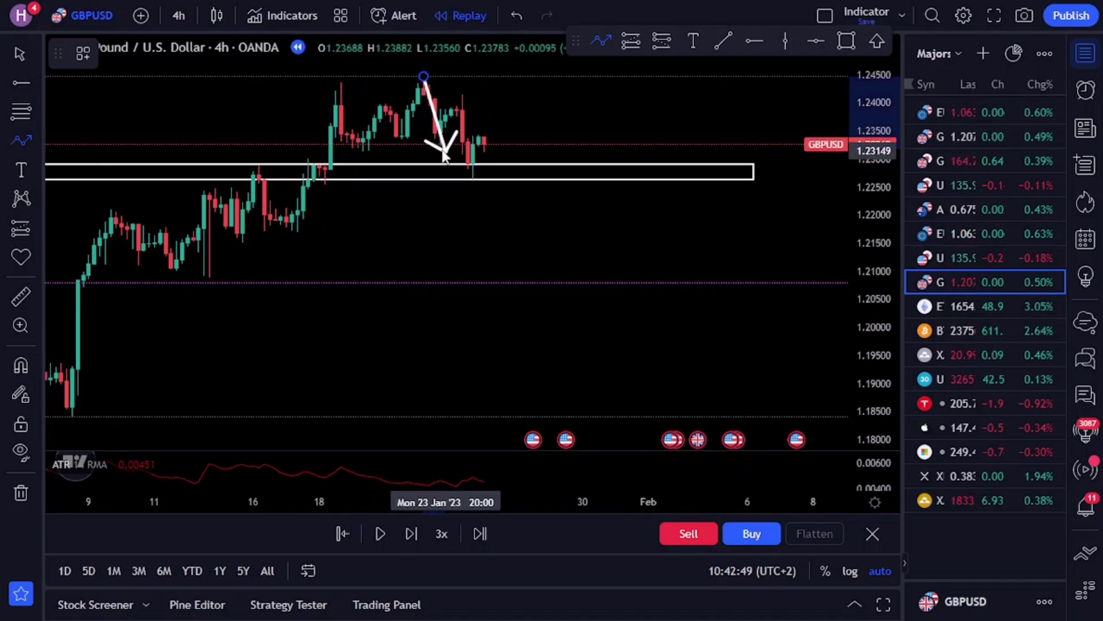
click(435, 138)
click(462, 94)
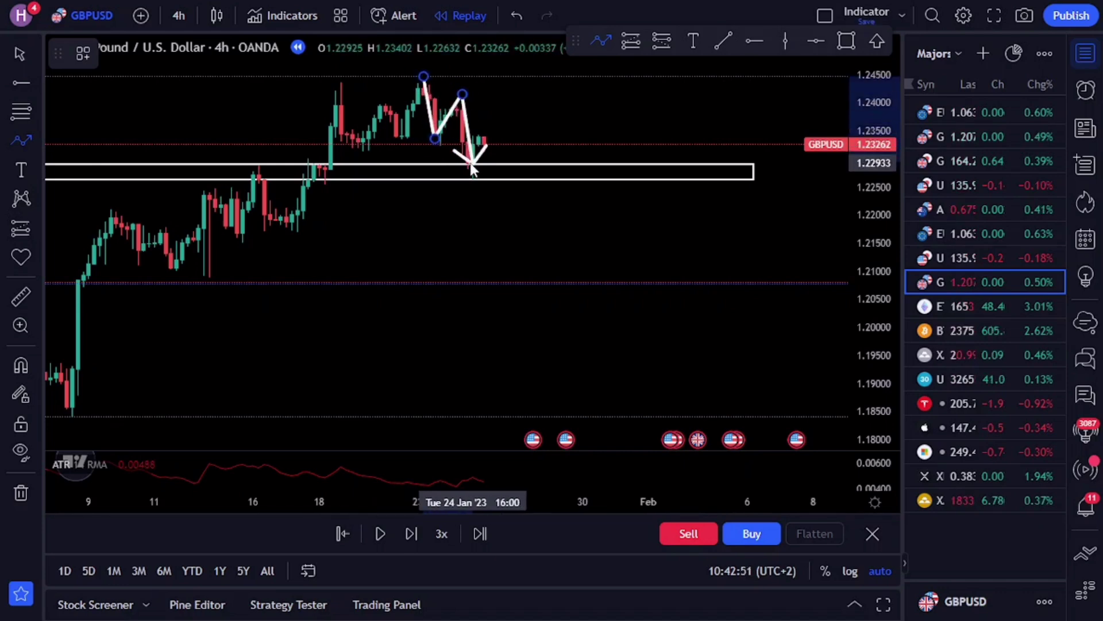
double_click(490, 153)
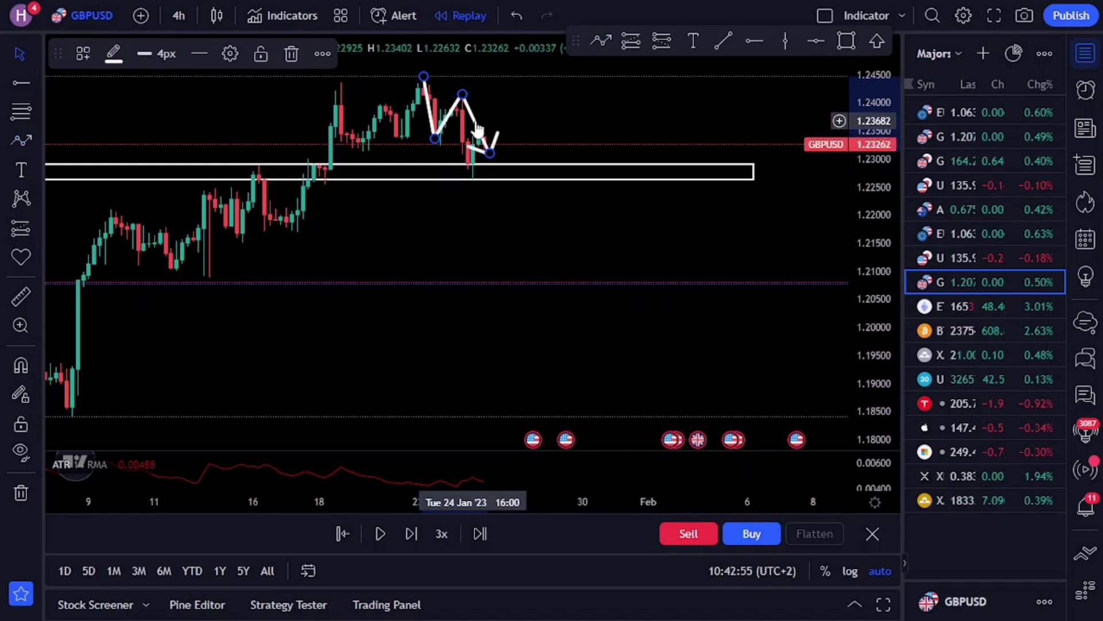
key(Delete)
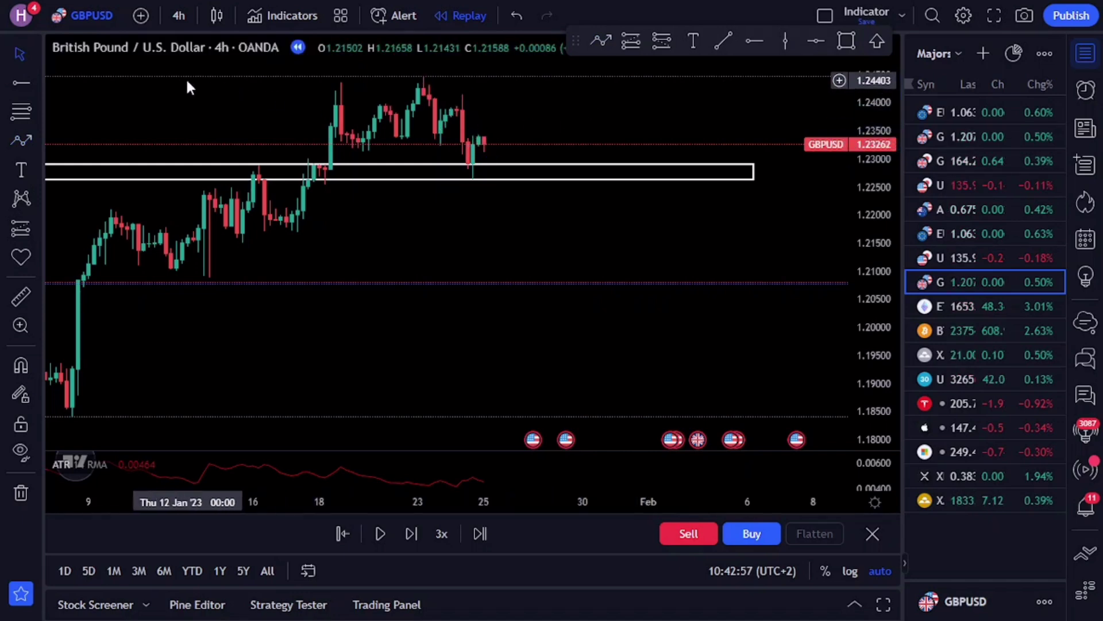
Switch GBPUSD to the 1h timeframe and play the replay at 1x until price rallies strongly off the white zone, pausing there.
click(178, 20)
click(201, 252)
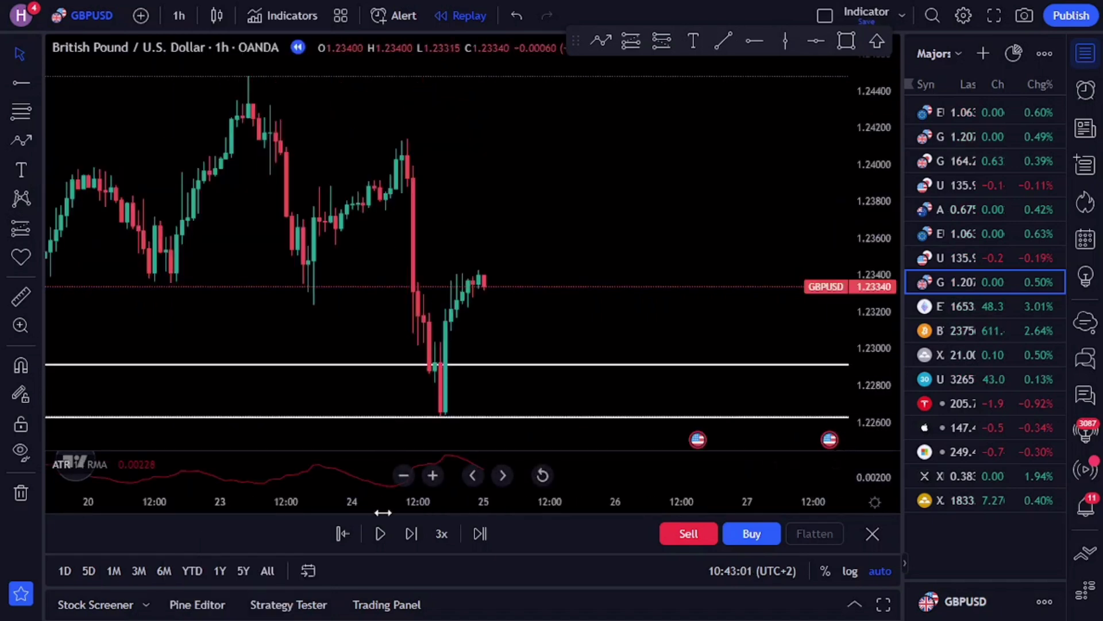
click(381, 533)
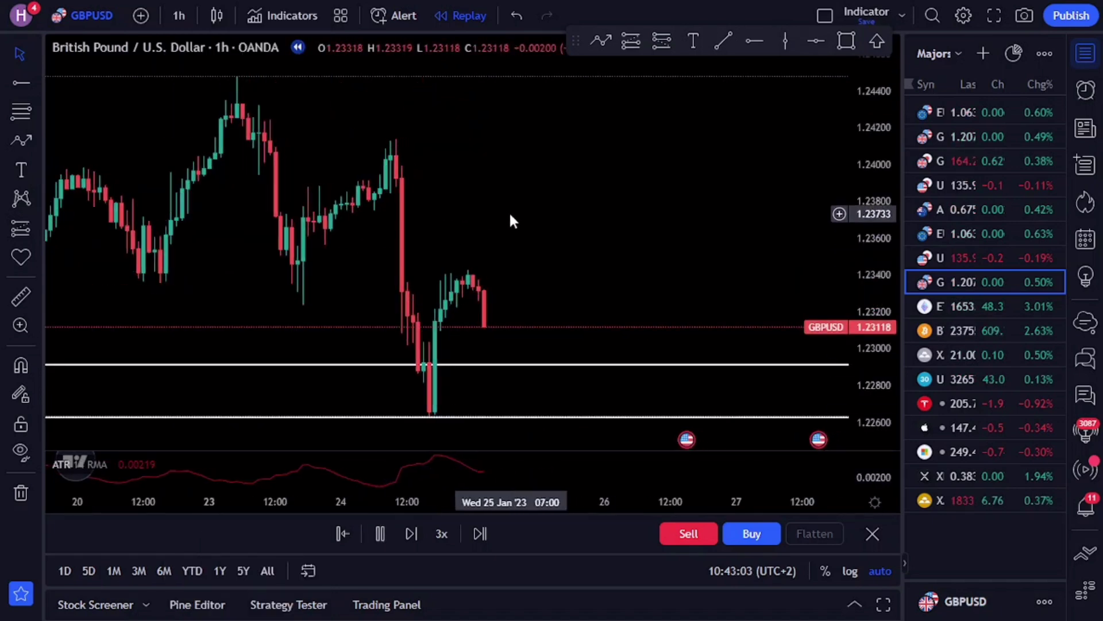
click(440, 534)
click(470, 423)
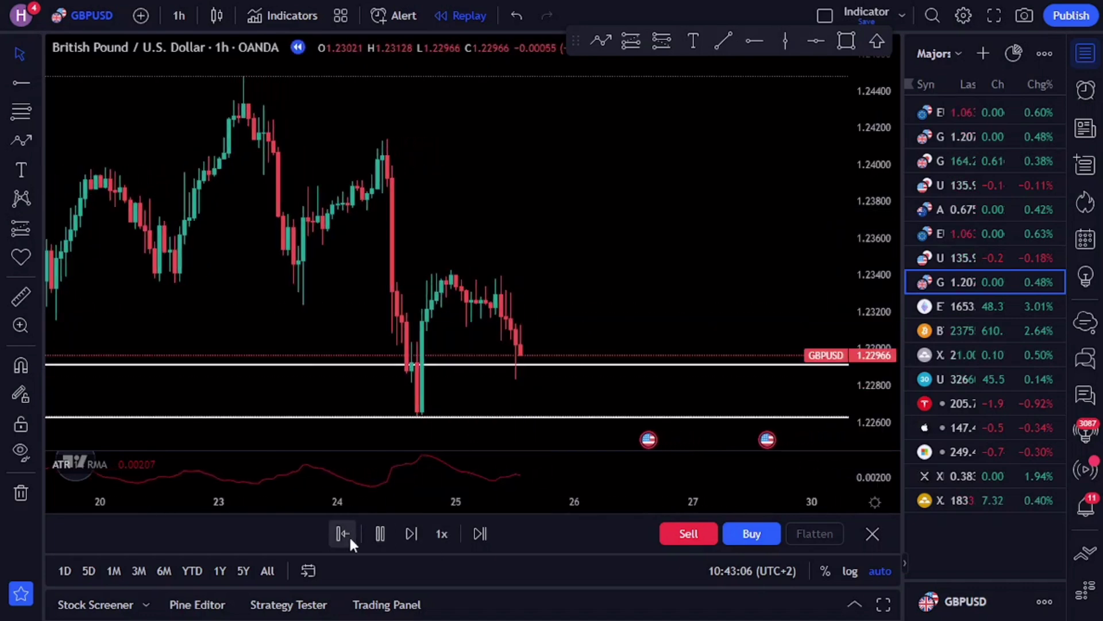
click(379, 535)
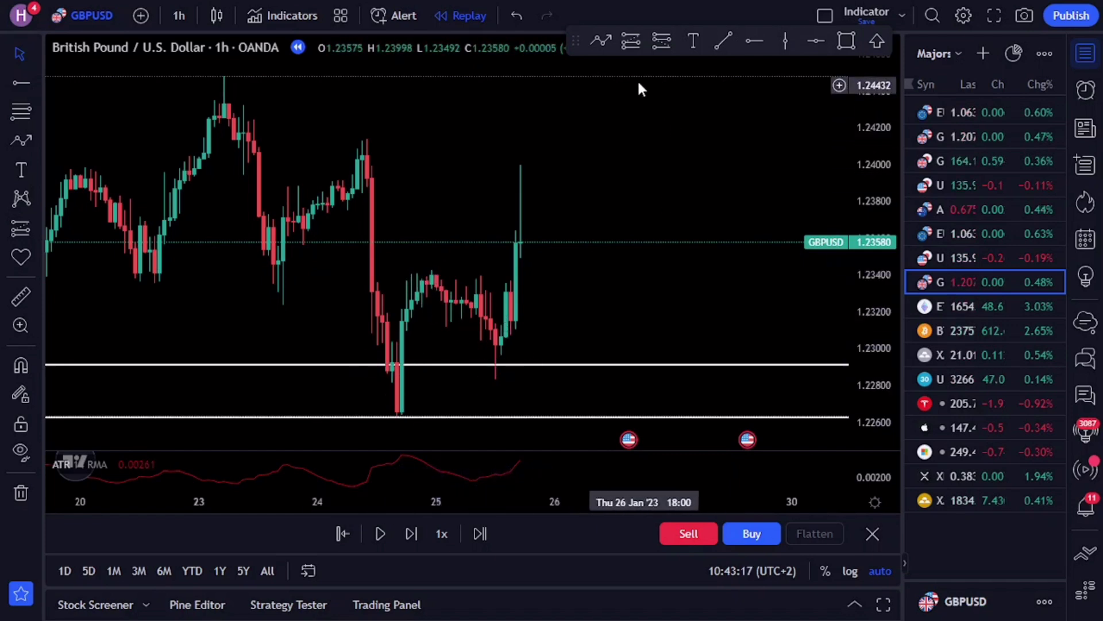
Place a long position on the latest GBPUSD candle with entry at about 1.23579 and stop at about 1.22644 near the white zone's lower edge.
click(631, 42)
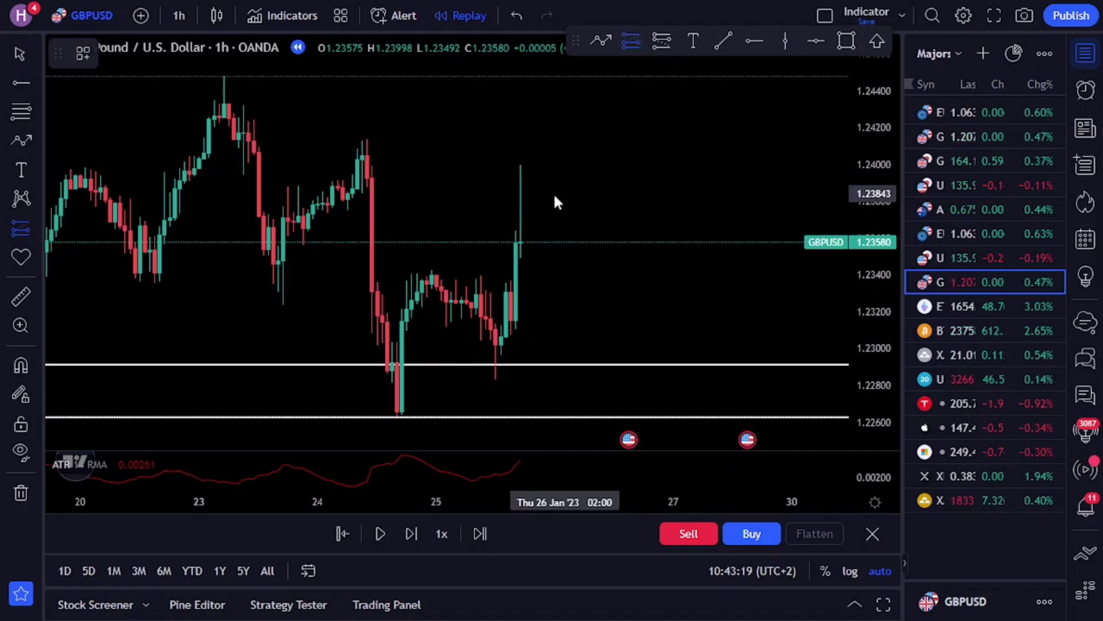
click(519, 241)
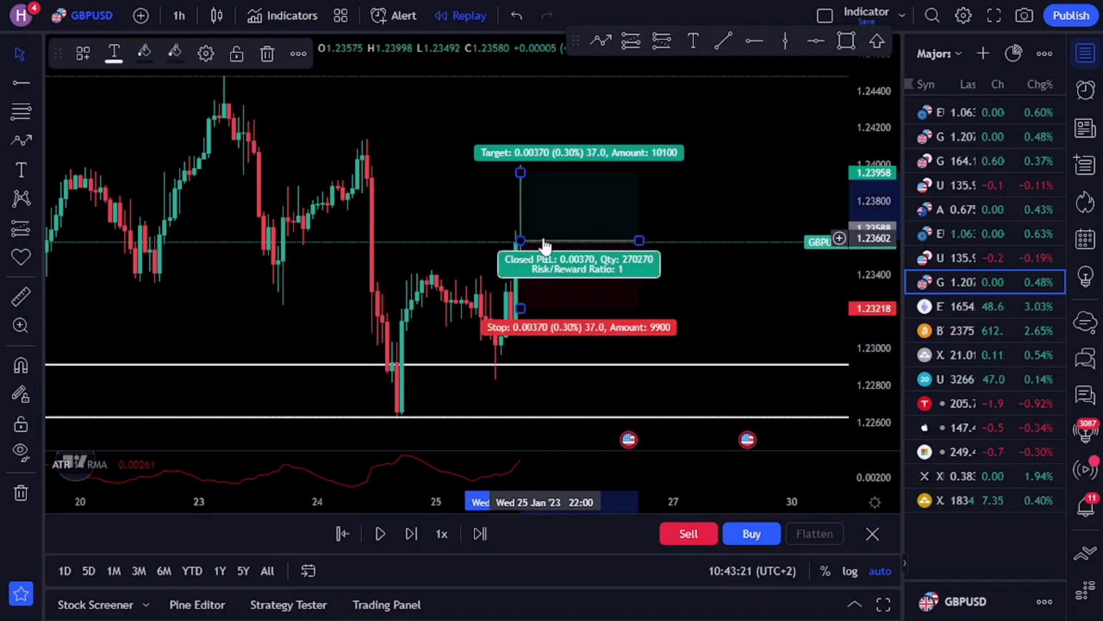
click(740, 303)
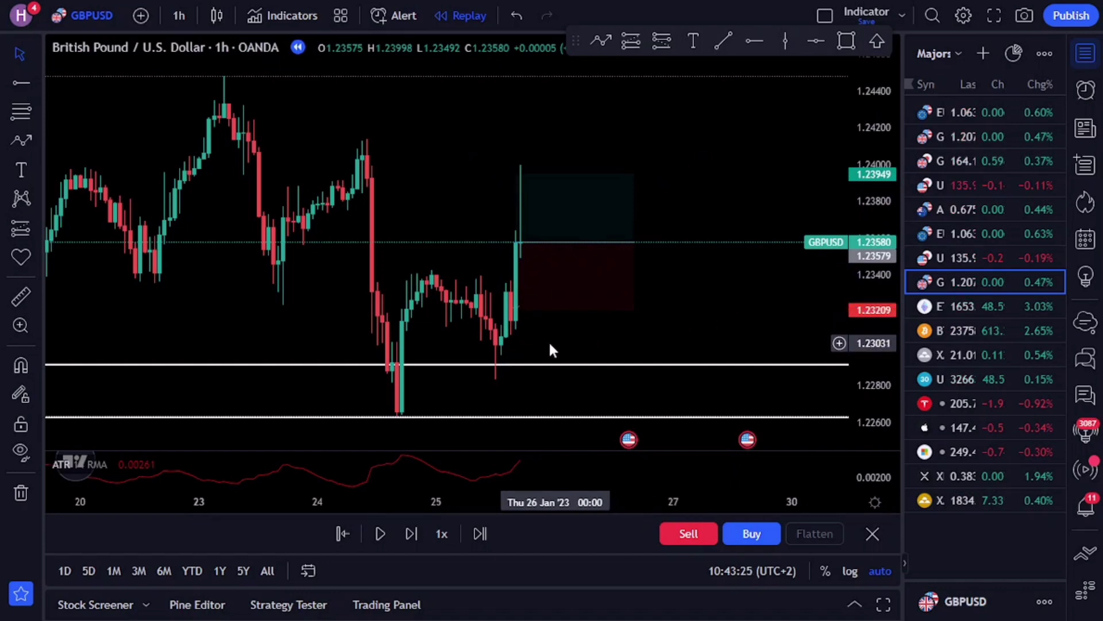
click(520, 280)
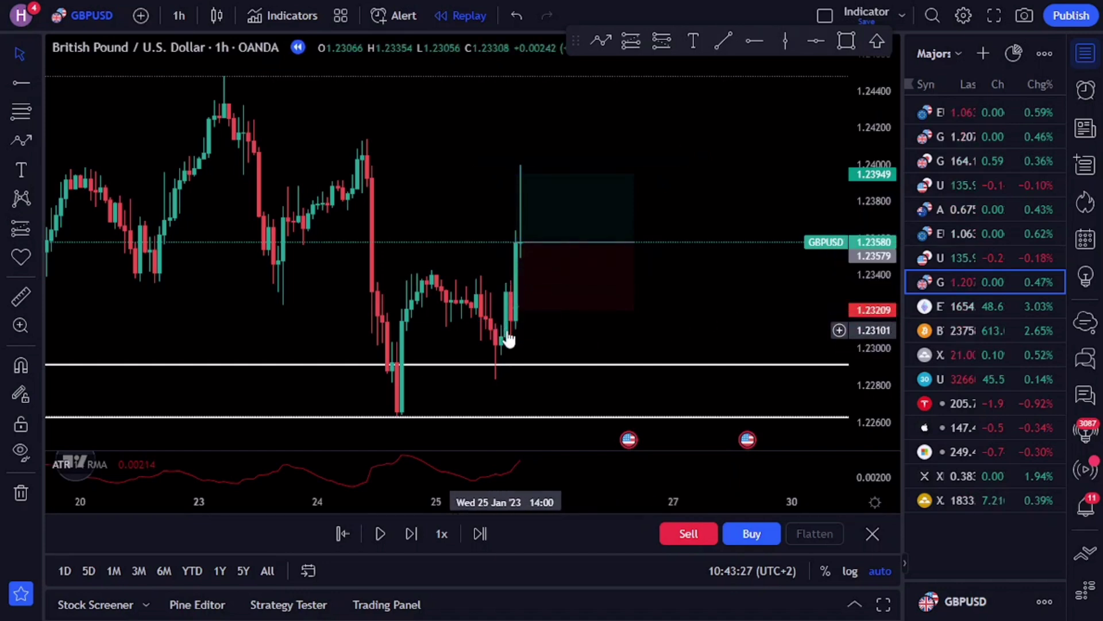
drag(517, 310, 508, 379)
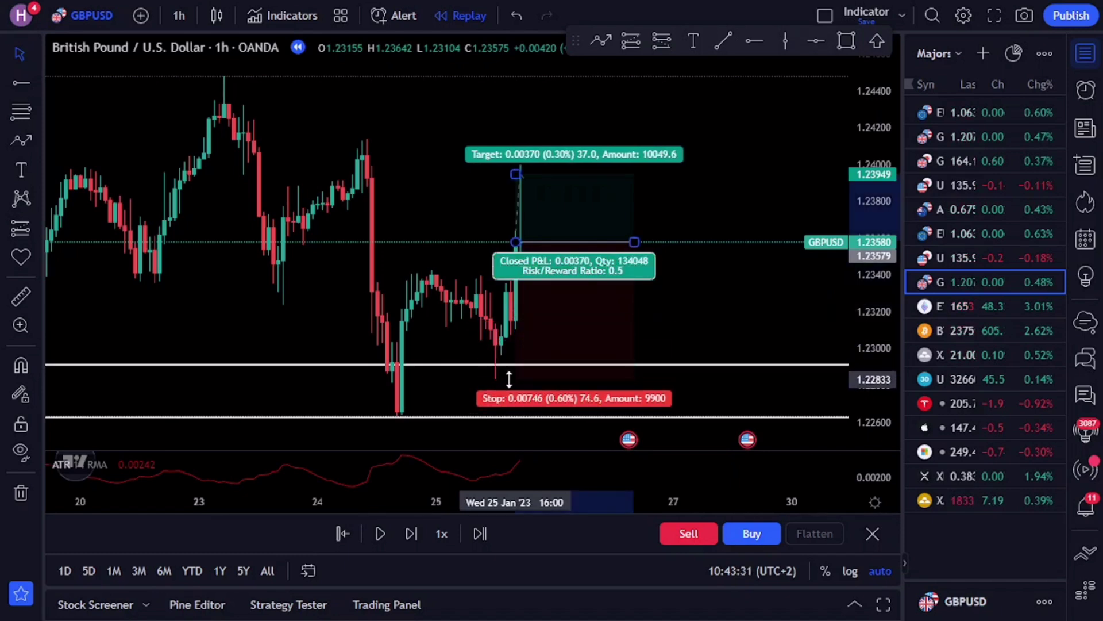
drag(508, 379, 510, 414)
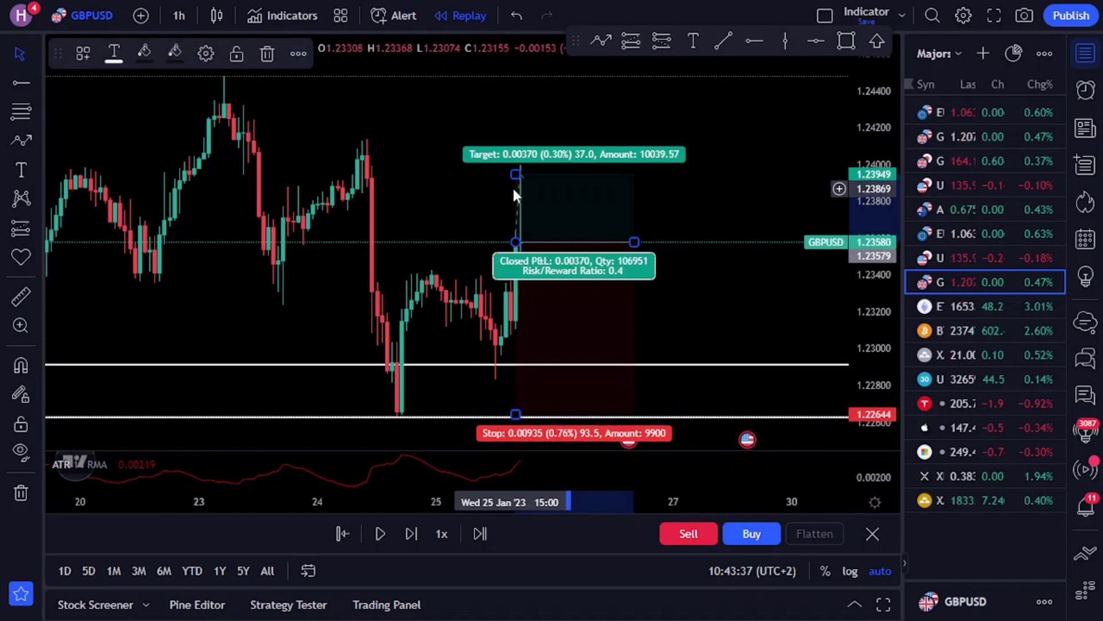
Raise the GBPUSD long position's target to about 1.24708 and extend its box to about 30 January.
mouse_move(516, 175)
mouse_down()
mouse_move(532, 3)
mouse_move(540, 7)
mouse_up()
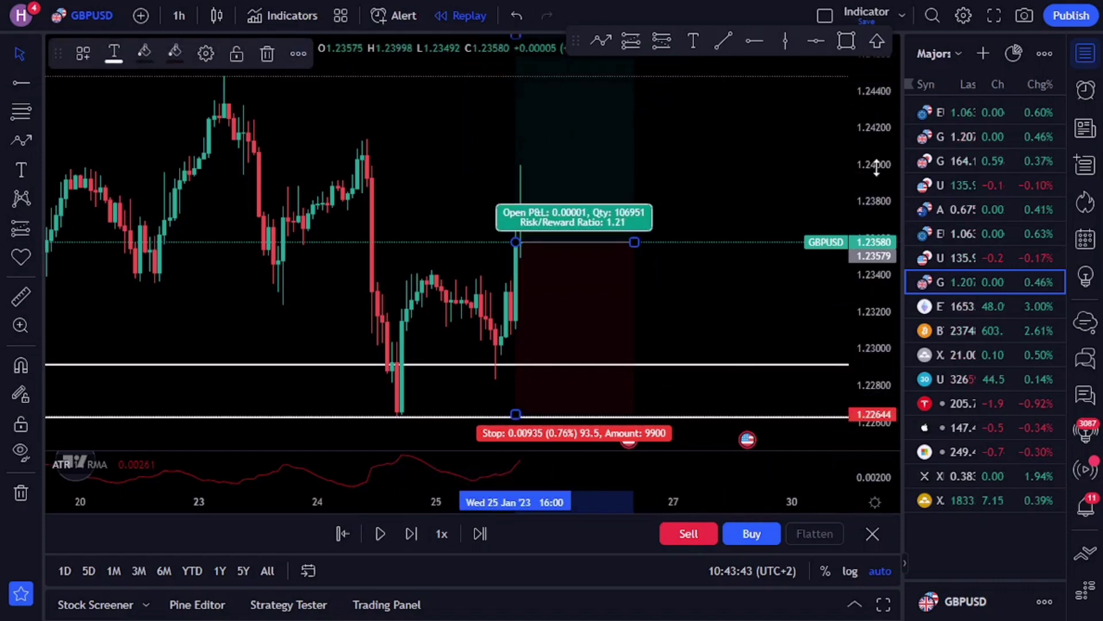
drag(877, 112, 864, 261)
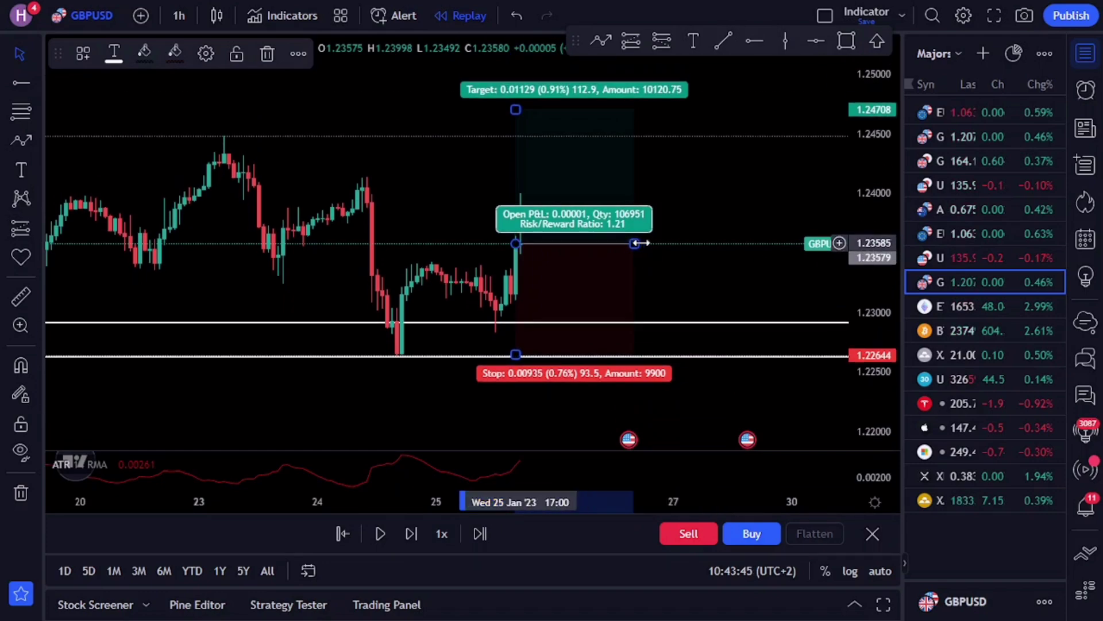
drag(634, 243, 796, 243)
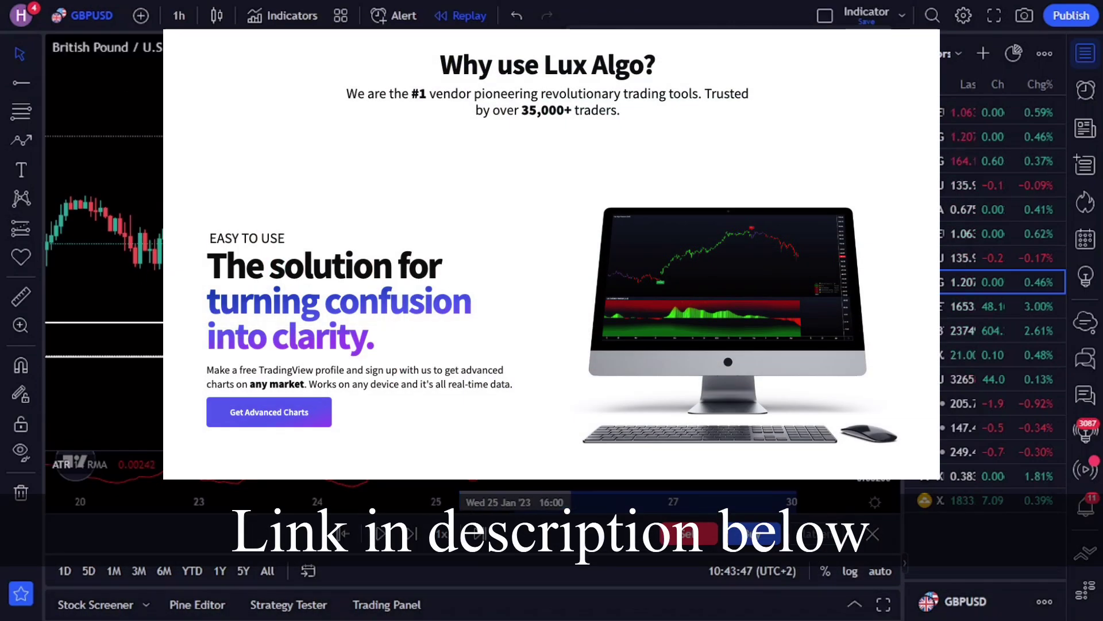
click(514, 17)
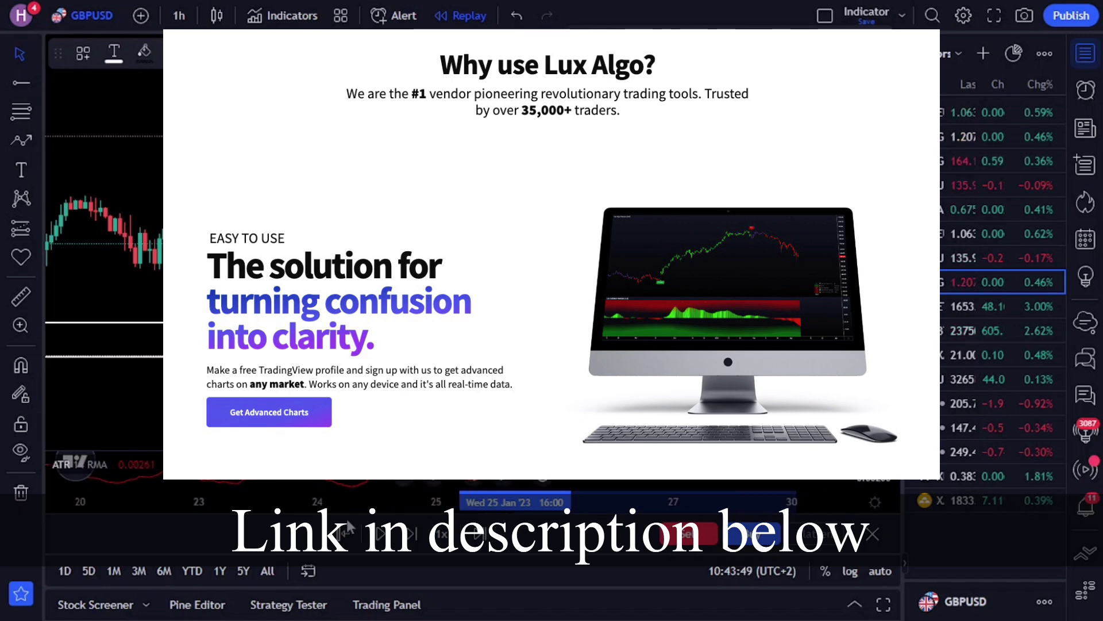